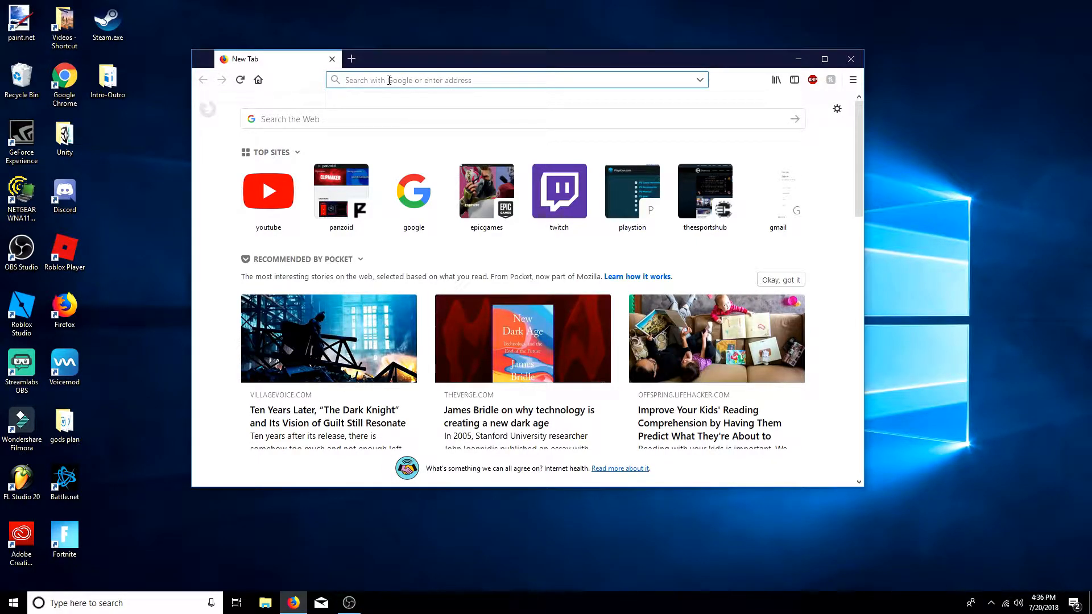
# Step: Go to panzoid.com and open the Clipmaker tool
pyautogui.write('panzoid.com/')
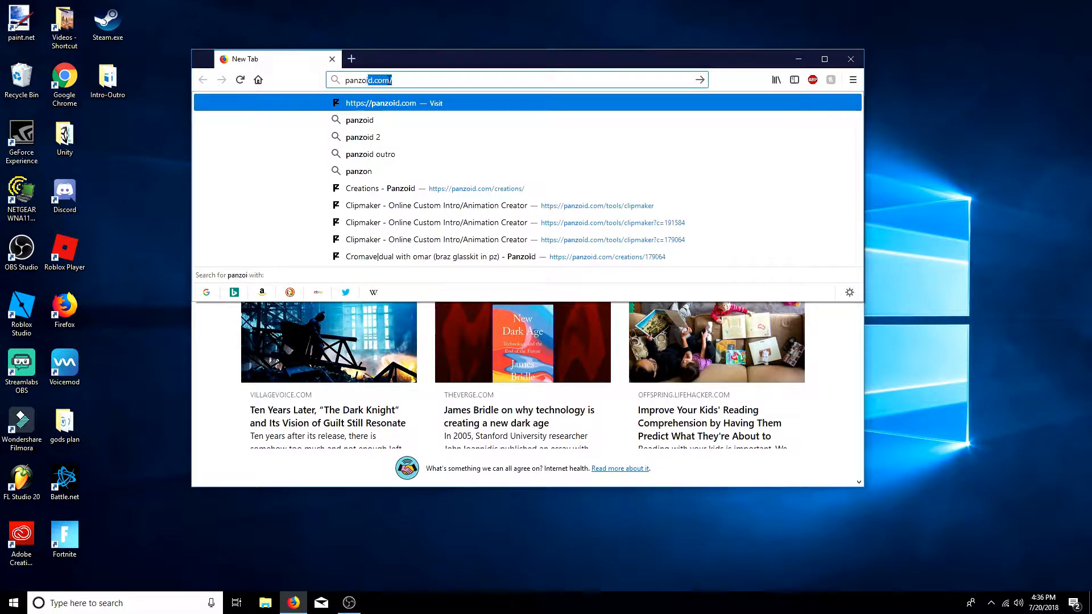
pyautogui.press('Return')
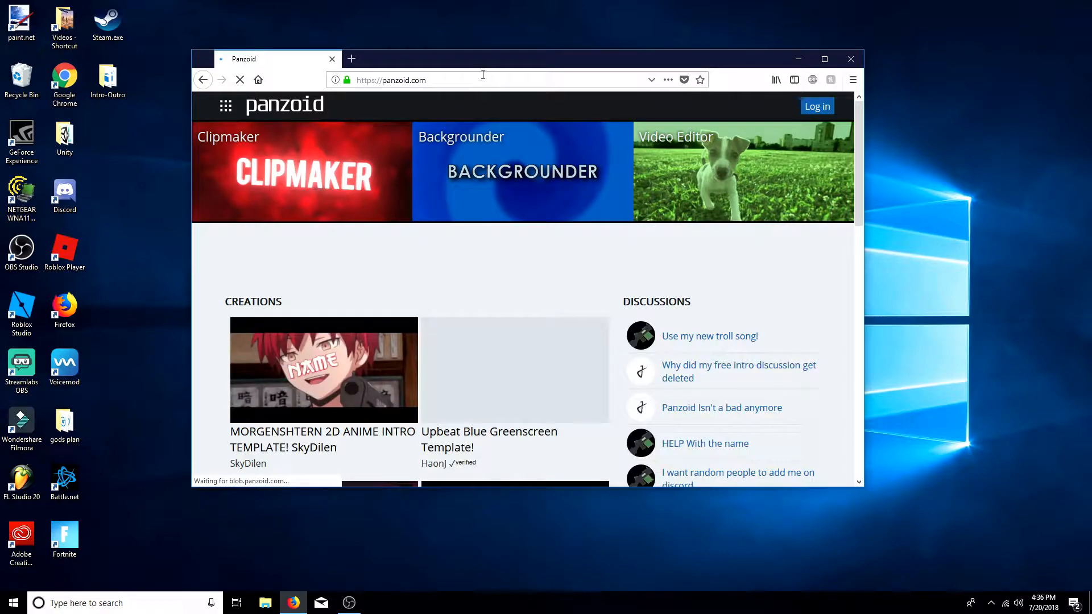
pyautogui.moveTo(514, 51); pyautogui.dragTo(517, 46)
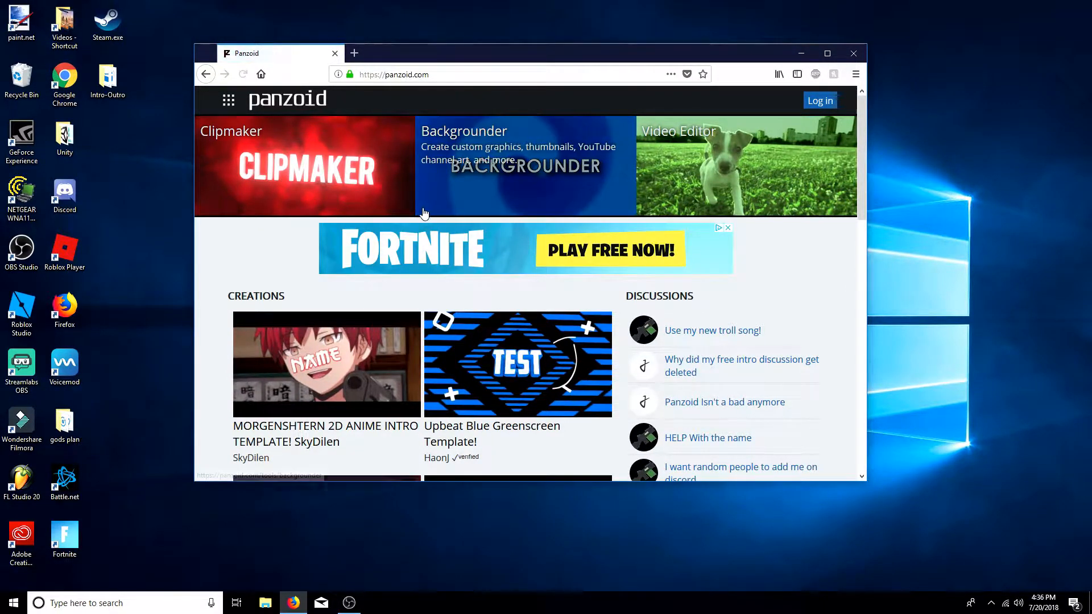
pyautogui.click(367, 183)
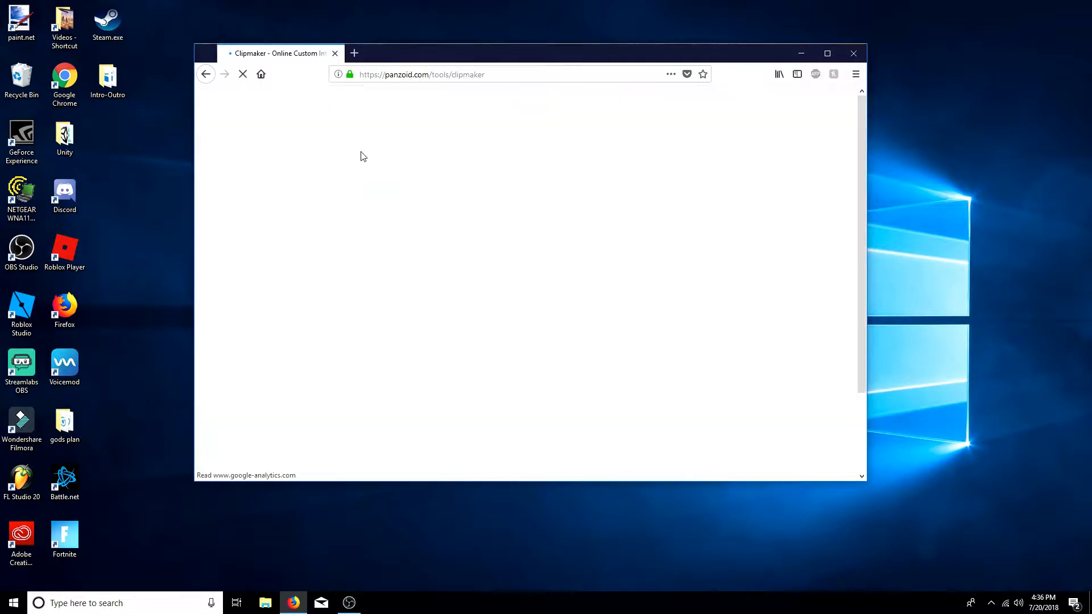
# Step: Open the full creations gallery from the Clipmaker project templates and look through the trending creations
pyautogui.scroll(-10, 353, 349)
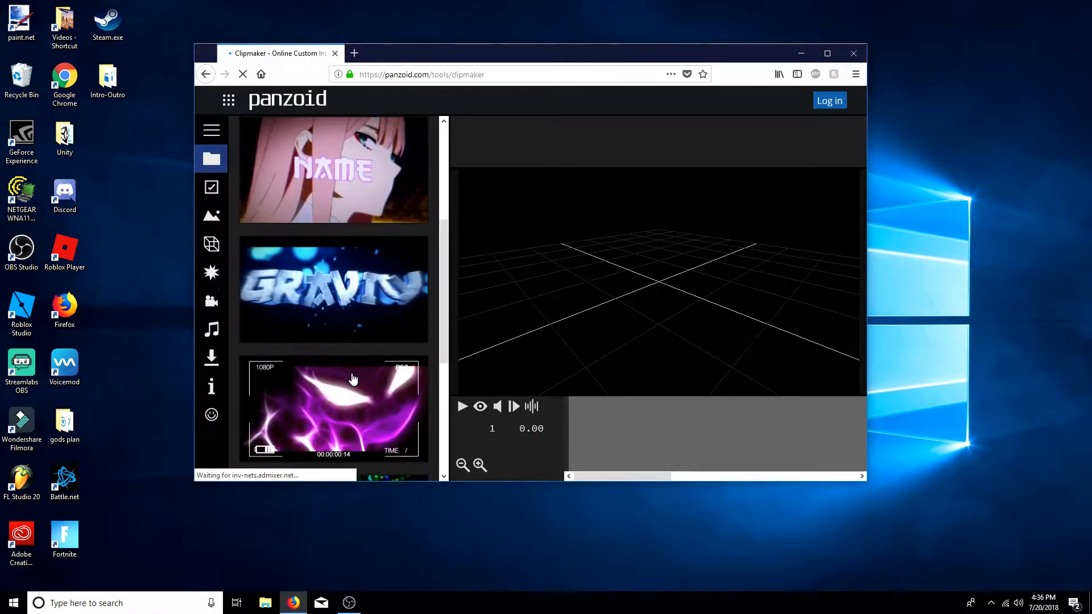
pyautogui.scroll(10, 370, 128)
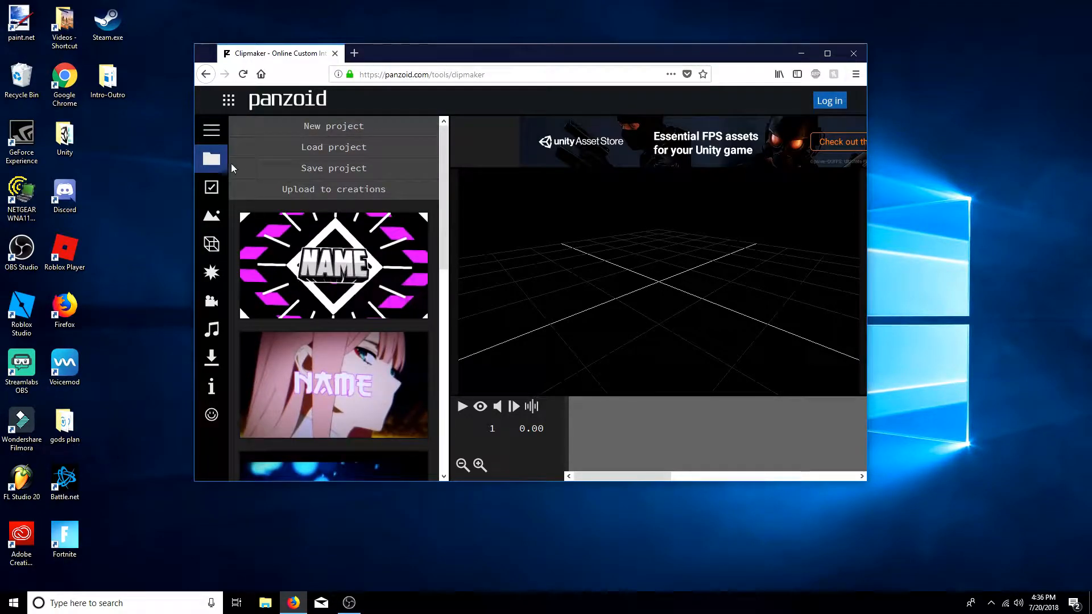
pyautogui.scroll(-10, 364, 393)
pyautogui.click(338, 471)
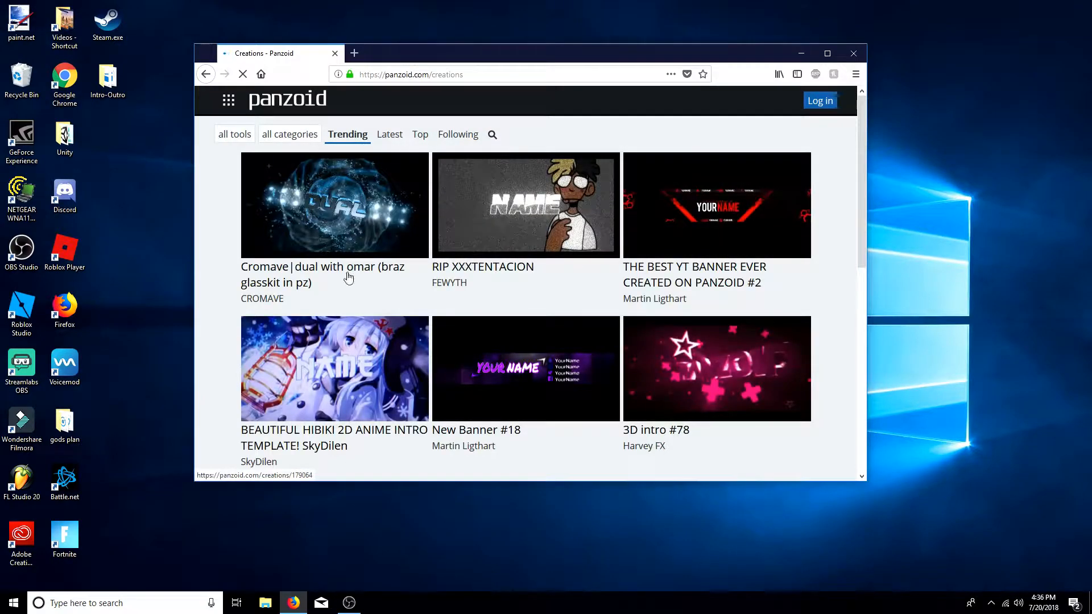
pyautogui.scroll(-5, 398, 289)
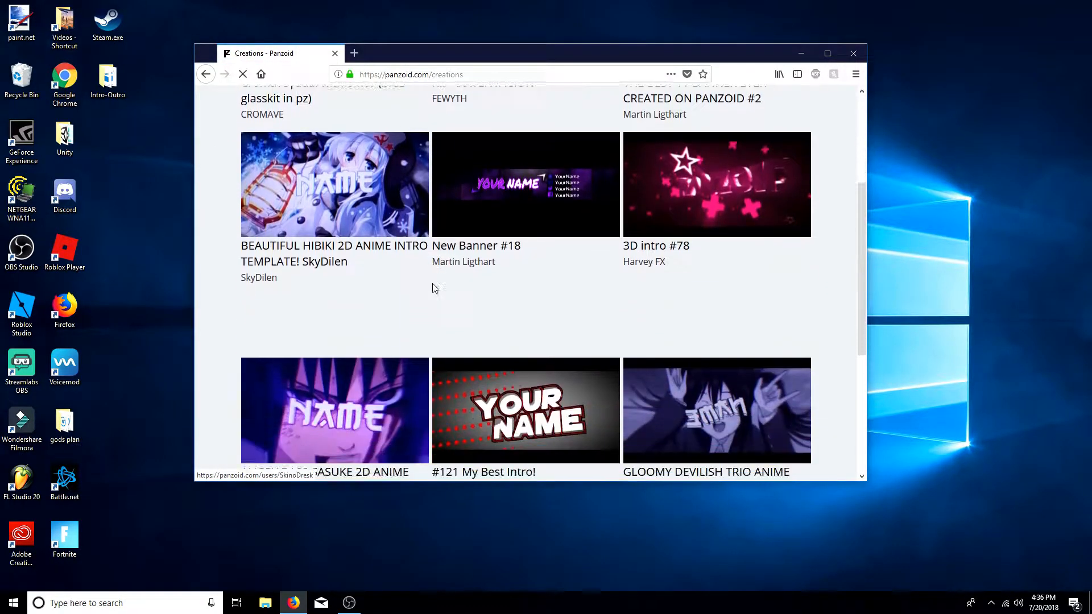
pyautogui.scroll(-8, 433, 289)
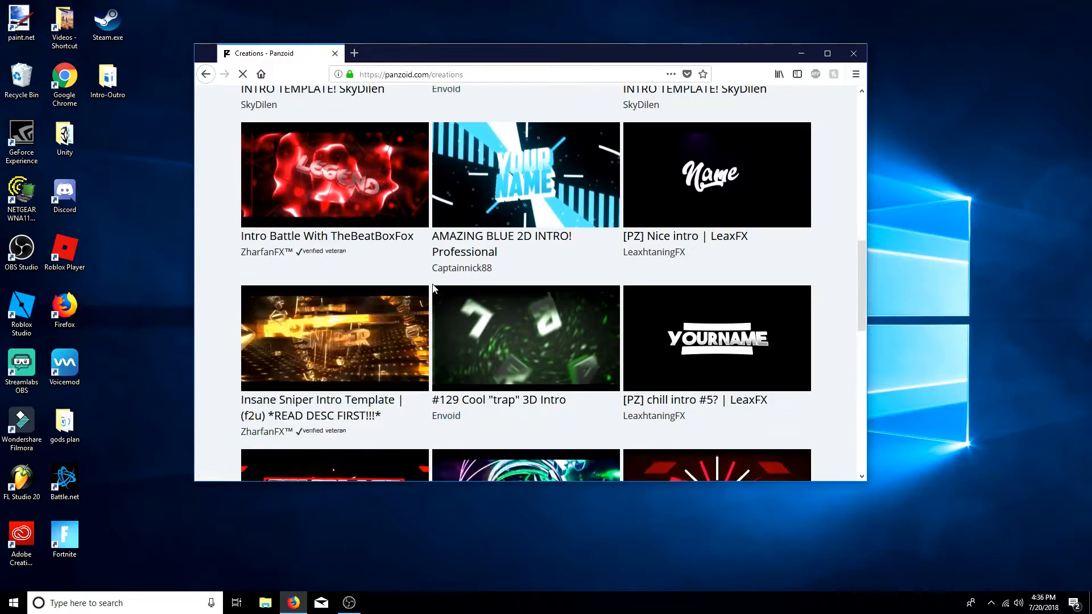
pyautogui.scroll(-8, 434, 287)
pyautogui.scroll(10, 436, 290)
pyautogui.scroll(15, 441, 285)
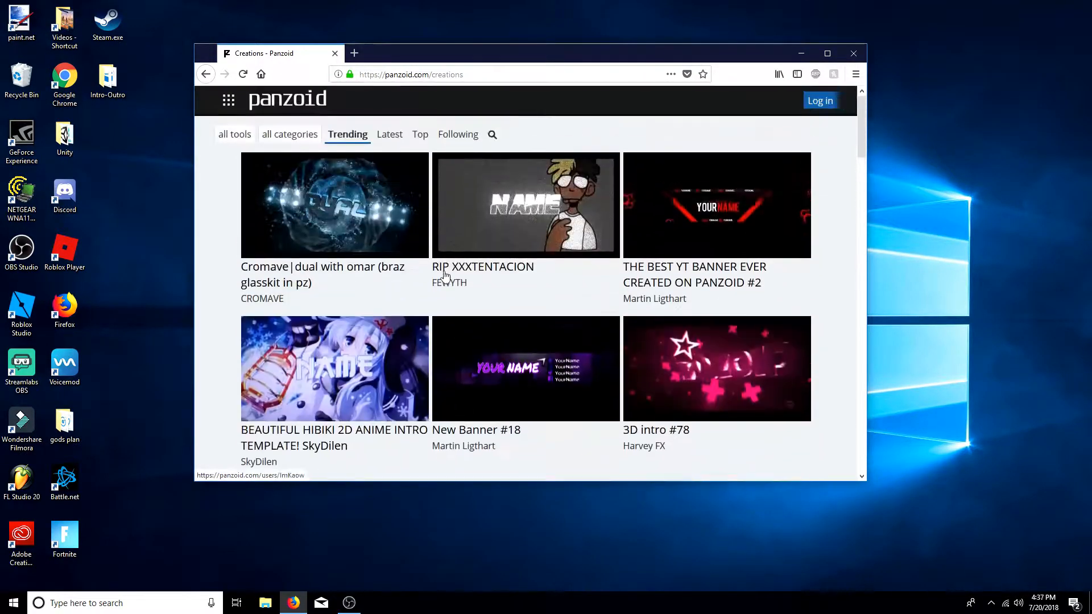
# Step: Find the "Intro Battle With TheBeatBoxFox" creation in the gallery and open it in Clipmaker
pyautogui.click(492, 135)
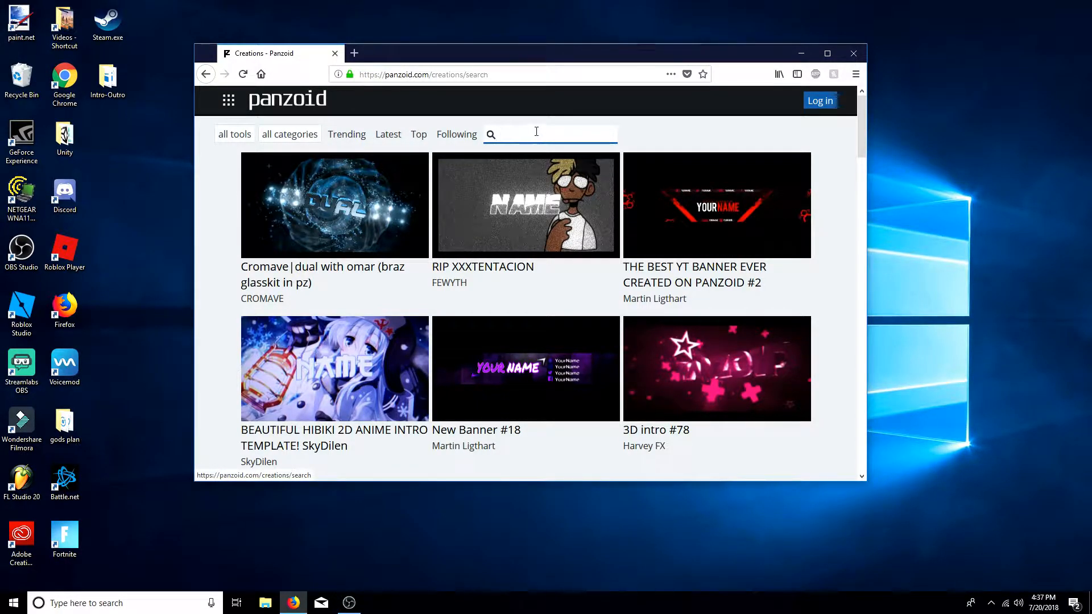
pyautogui.scroll(-5, 433, 396)
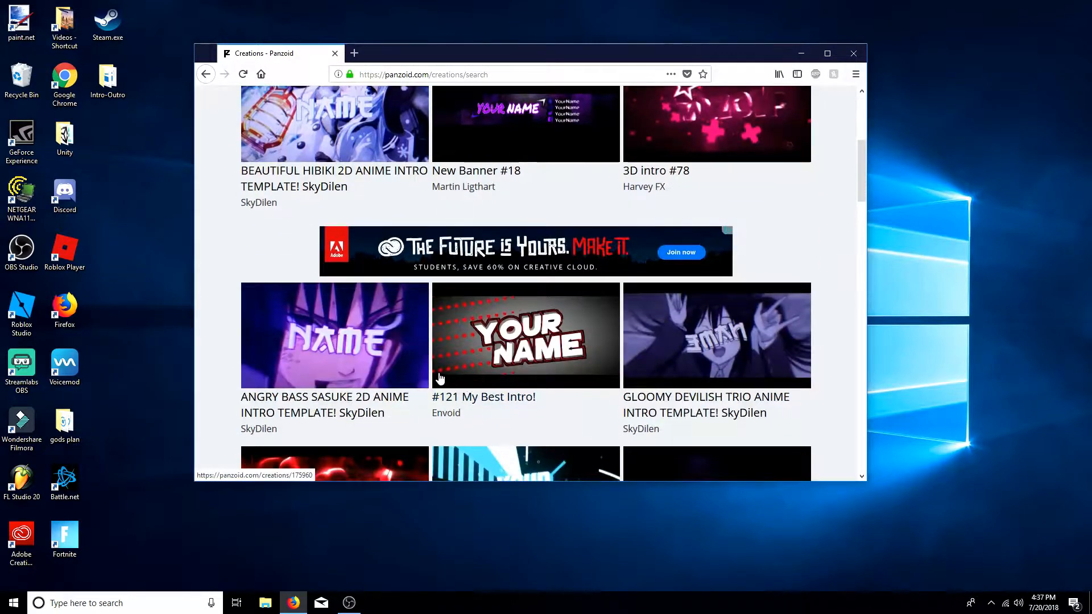
pyautogui.scroll(-5, 443, 379)
pyautogui.scroll(-3, 476, 370)
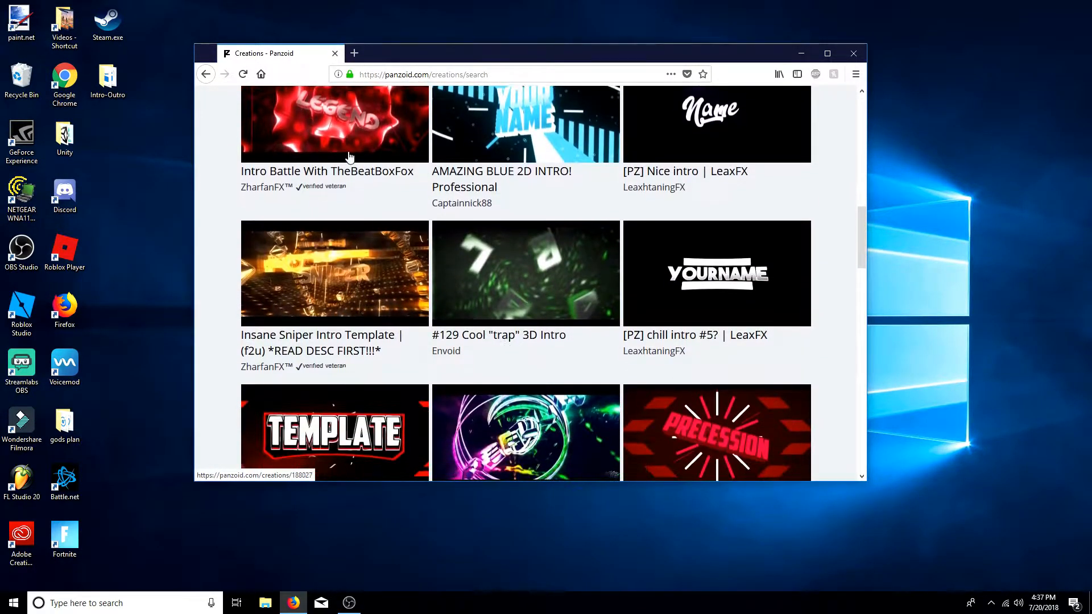
pyautogui.scroll(2, 370, 227)
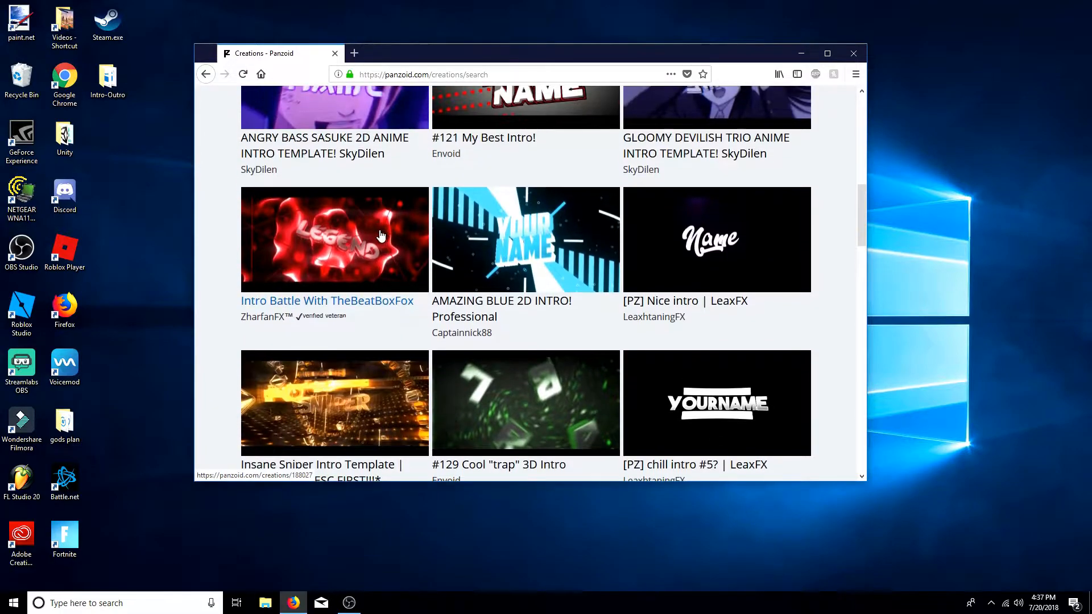
pyautogui.click(376, 240)
pyautogui.click(355, 248)
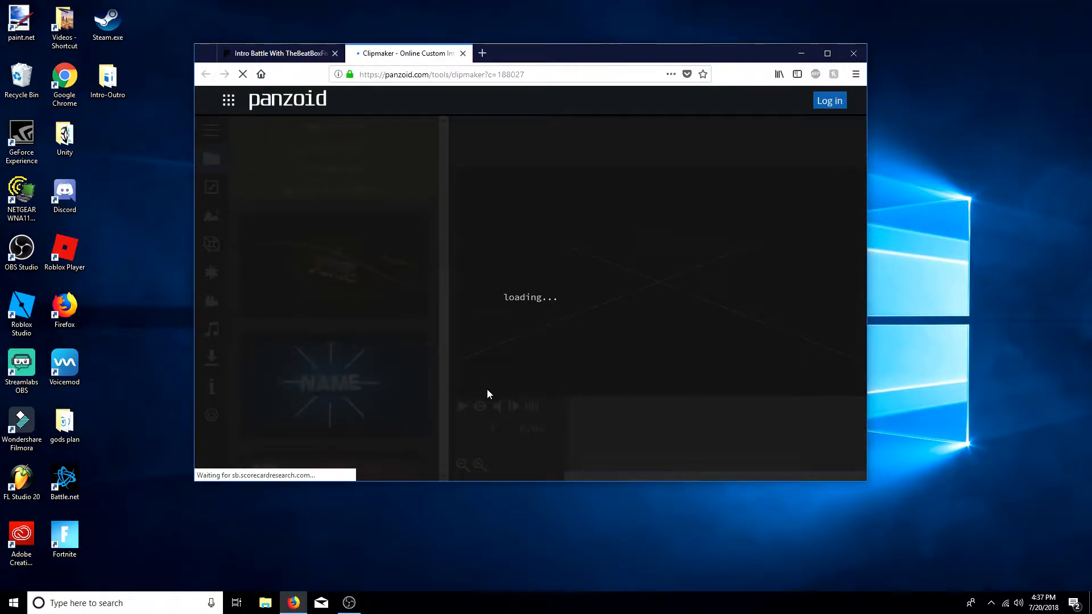
# Step: Play the LEGEND intro with render preview on, switch the render preview off and pause playback
pyautogui.click(480, 408)
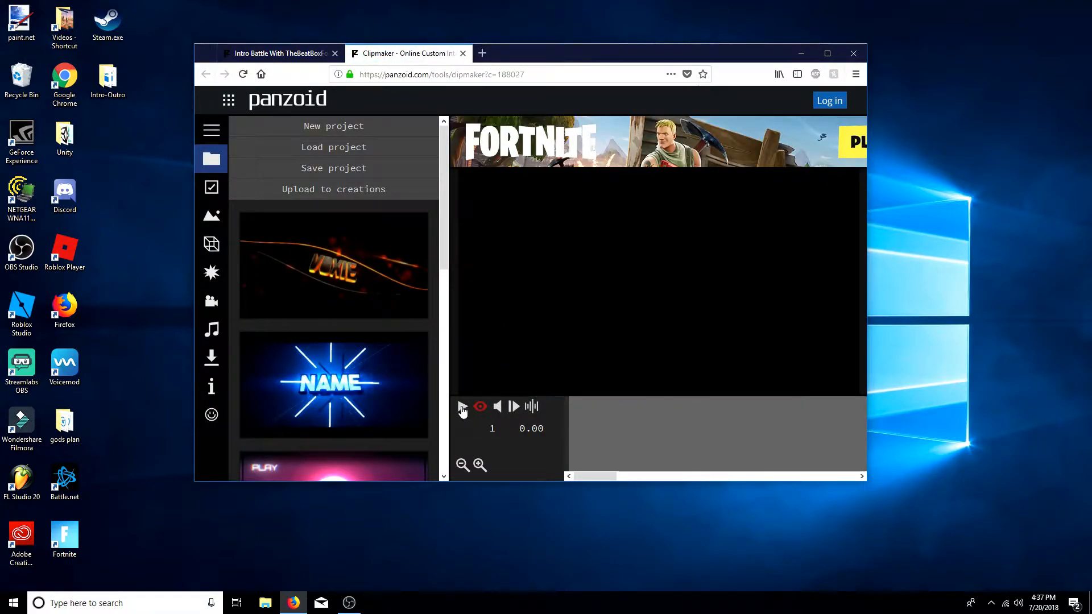
pyautogui.click(462, 407)
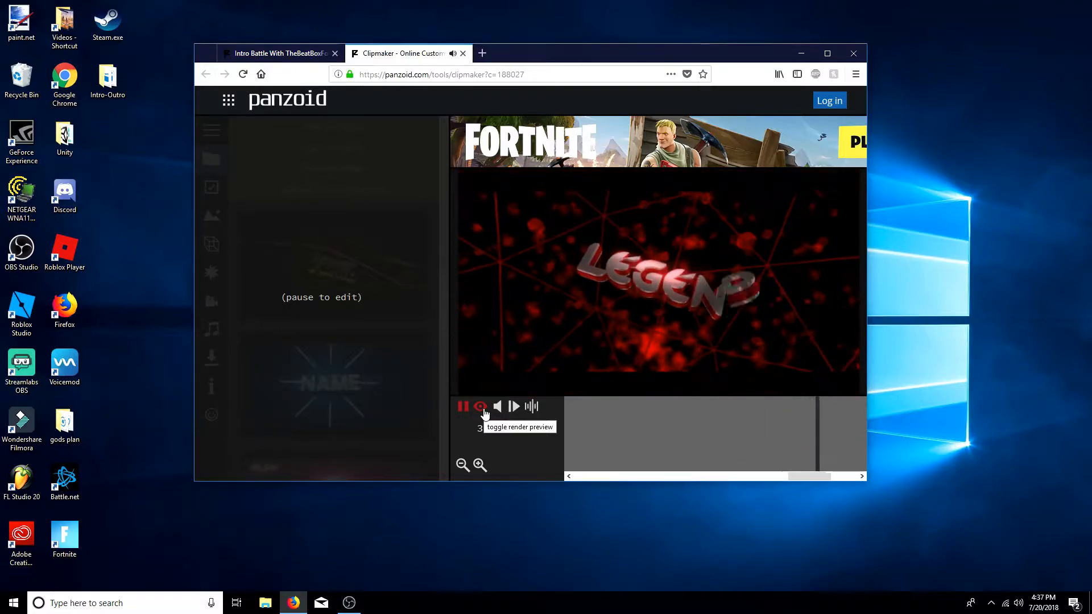
pyautogui.click(484, 410)
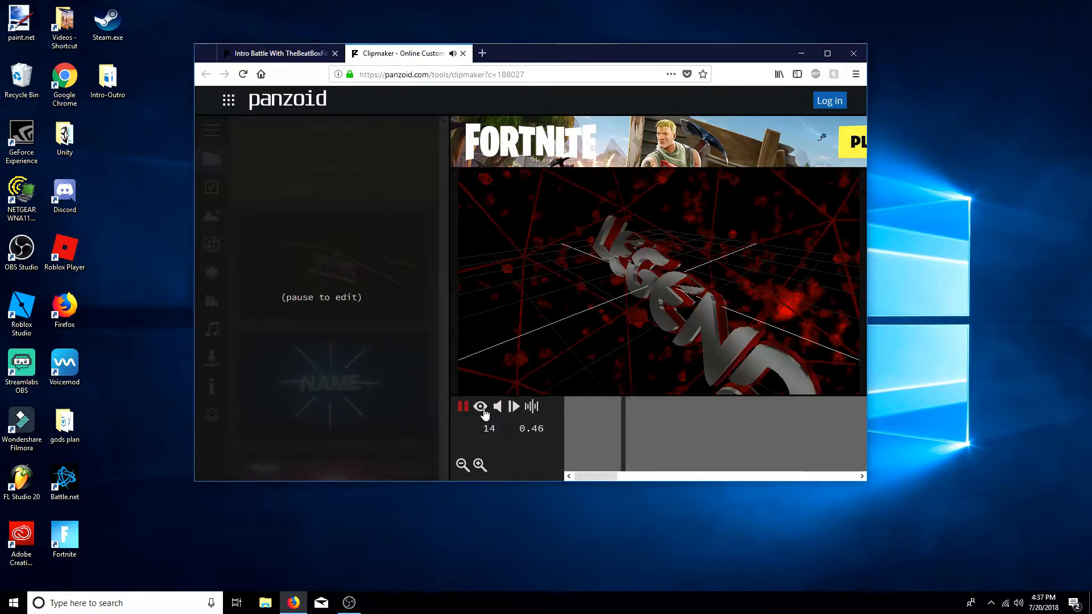
pyautogui.click(469, 409)
# Step: Load the black template with the red particle burst from the suggested creations
pyautogui.scroll(-7, 334, 352)
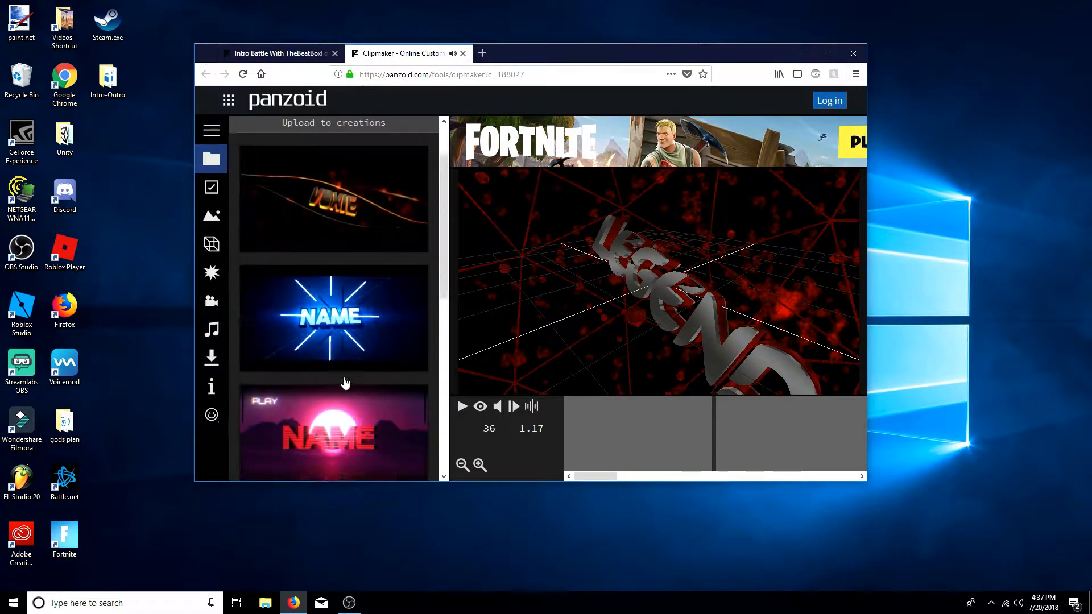
pyautogui.click(382, 226)
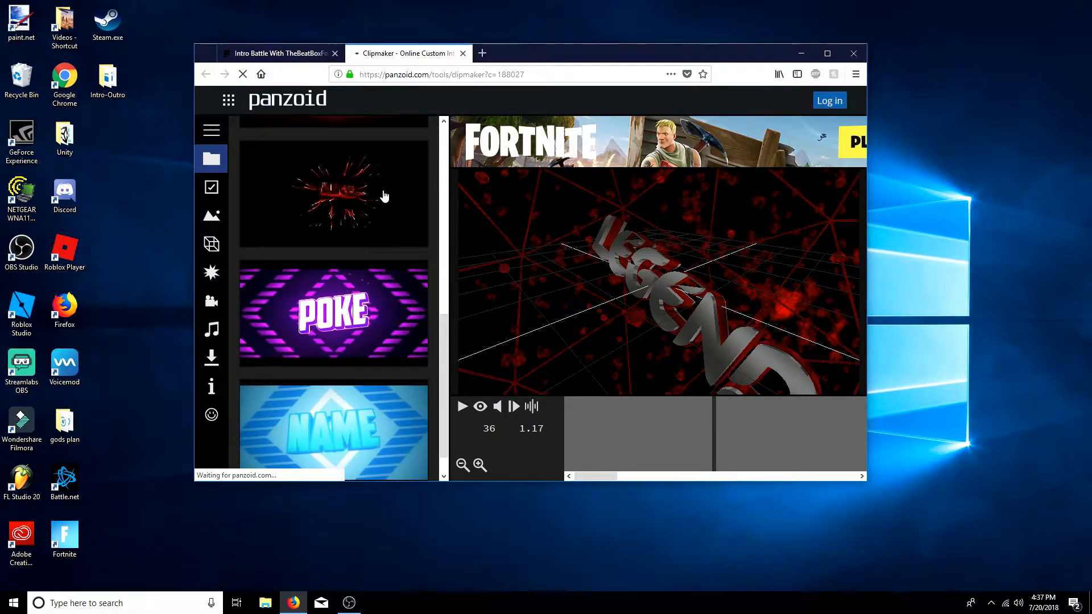
# Step: Turn on the ad blocker for the site and maximize the browser window
pyautogui.click(815, 73)
pyautogui.click(627, 102)
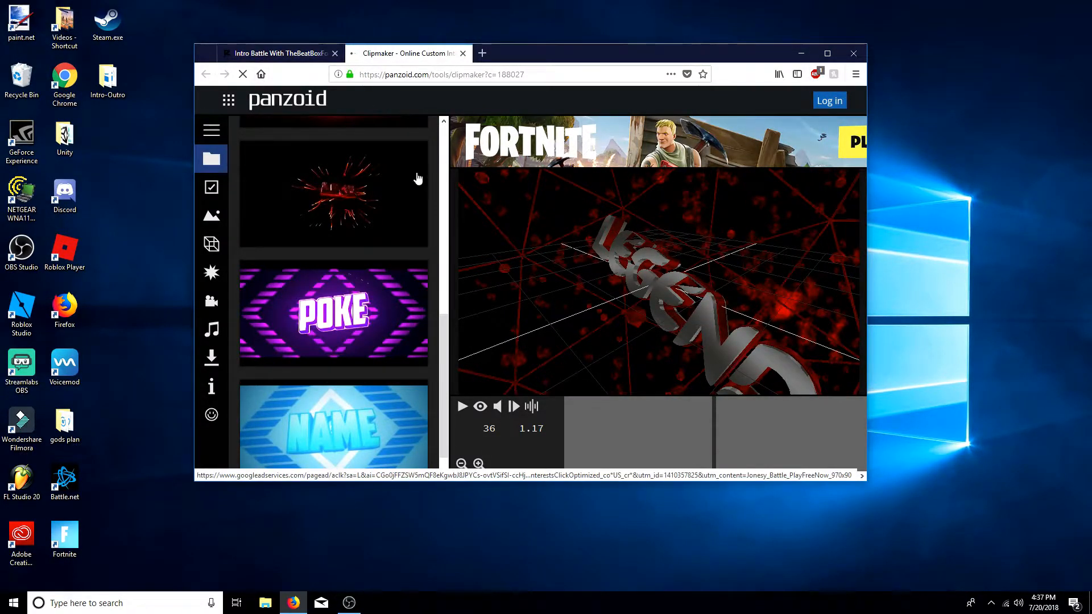
pyautogui.doubleClick(630, 48)
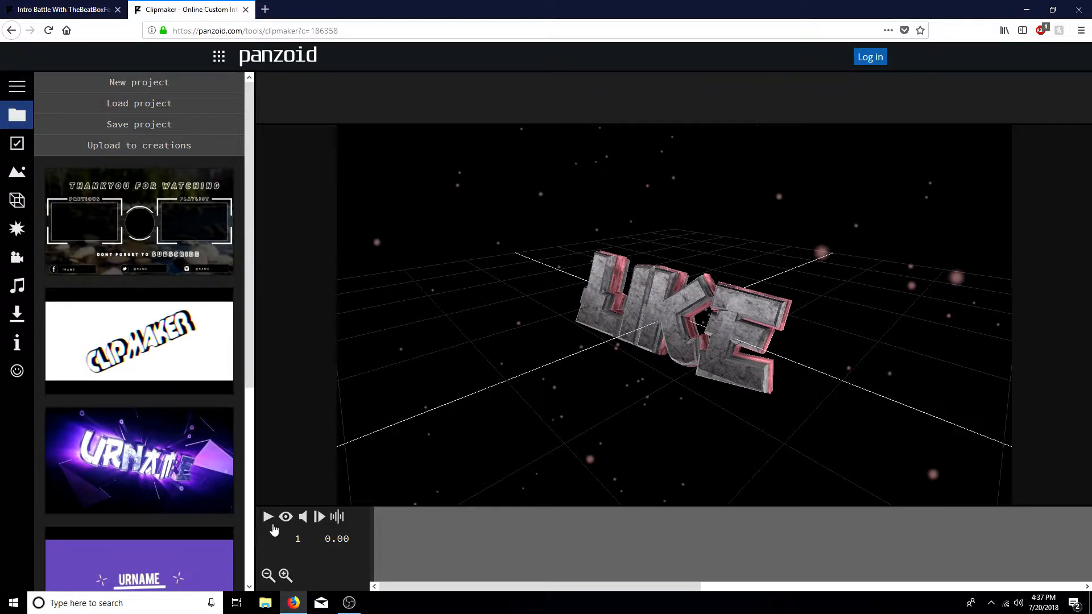
# Step: Play the loaded outro with render preview on and place the playhead at frame 187 on the COMMENT text
pyautogui.click(268, 518)
pyautogui.click(285, 518)
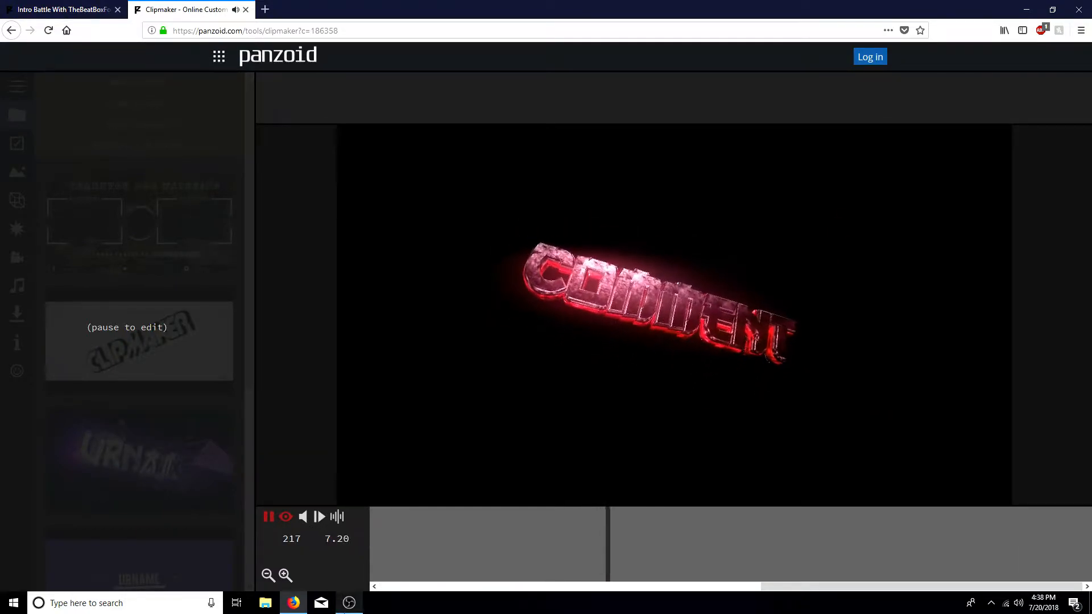
pyautogui.click(350, 603)
pyautogui.click(478, 584)
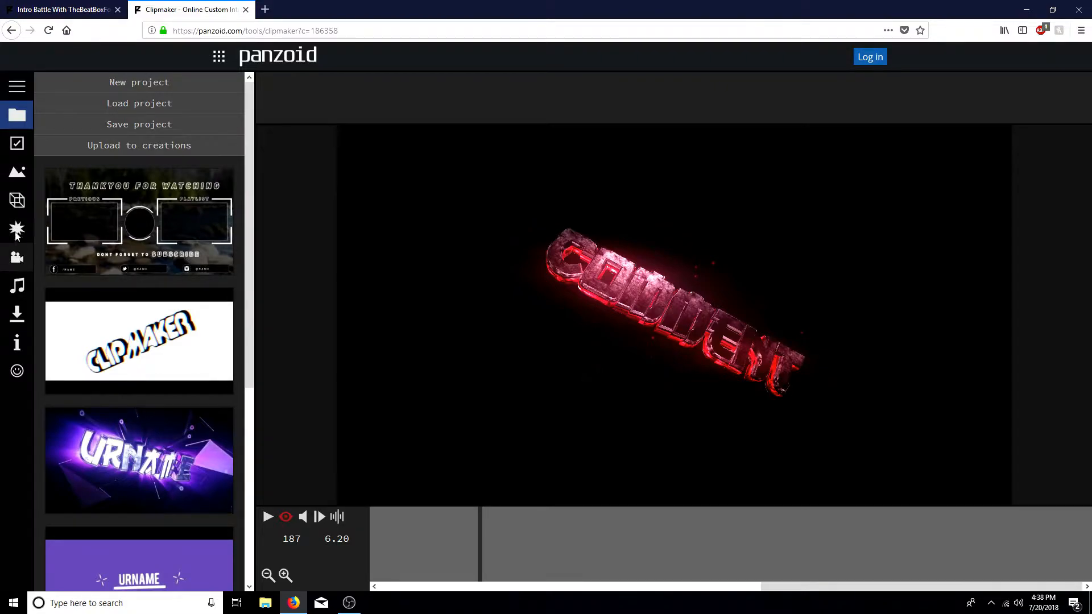
# Step: Examine the project's object list, including the settings of the like group and the comment and subscribe text groups
pyautogui.click(22, 210)
pyautogui.scroll(-5, 94, 170)
pyautogui.scroll(-1, 91, 178)
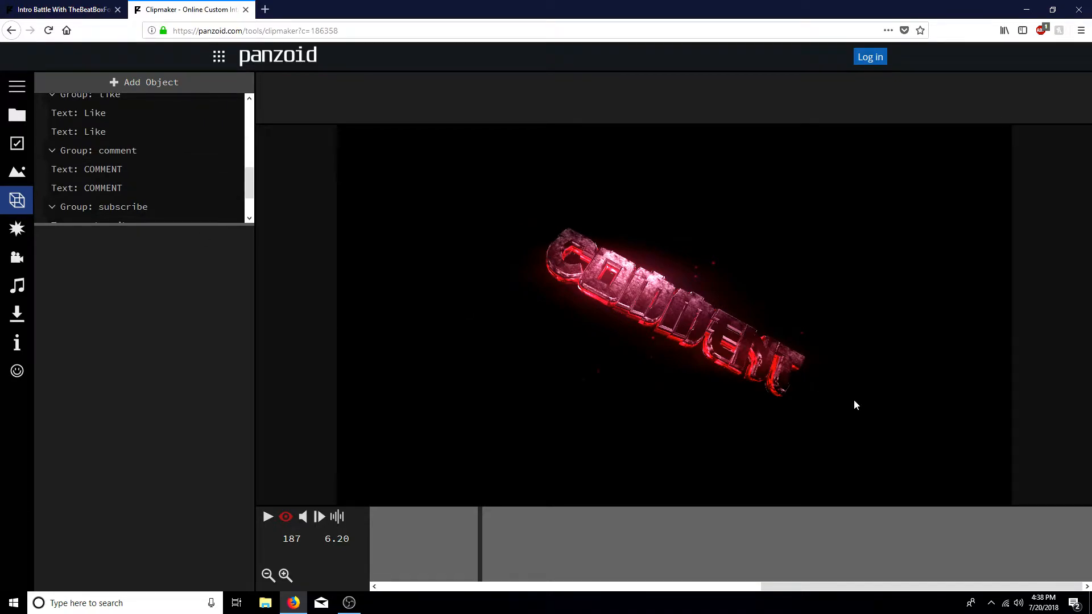
pyautogui.scroll(4, 154, 155)
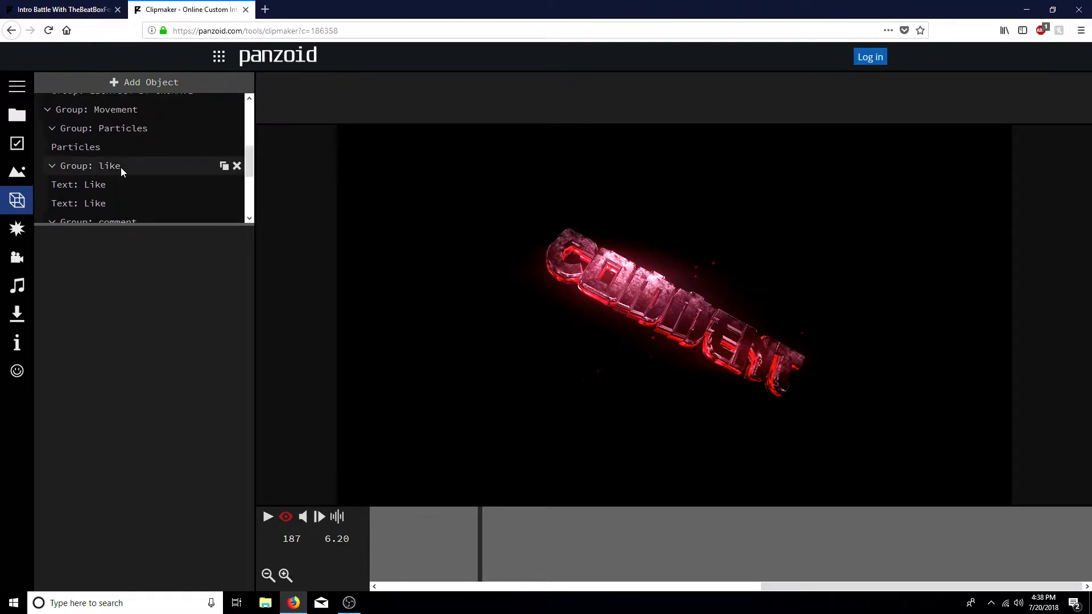
pyautogui.click(121, 168)
pyautogui.scroll(-5, 158, 180)
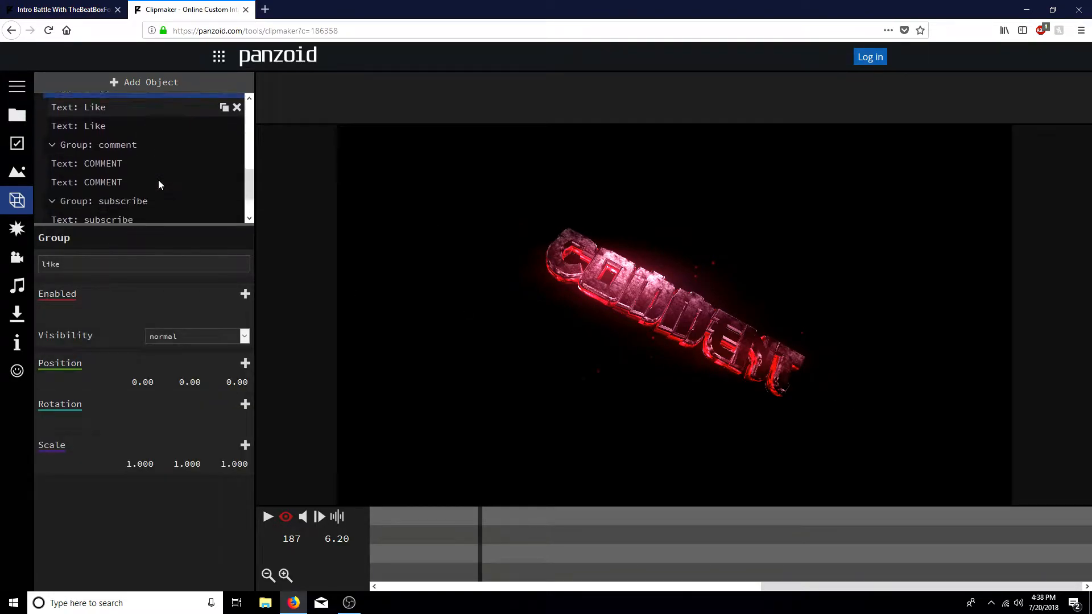
pyautogui.scroll(3, 159, 186)
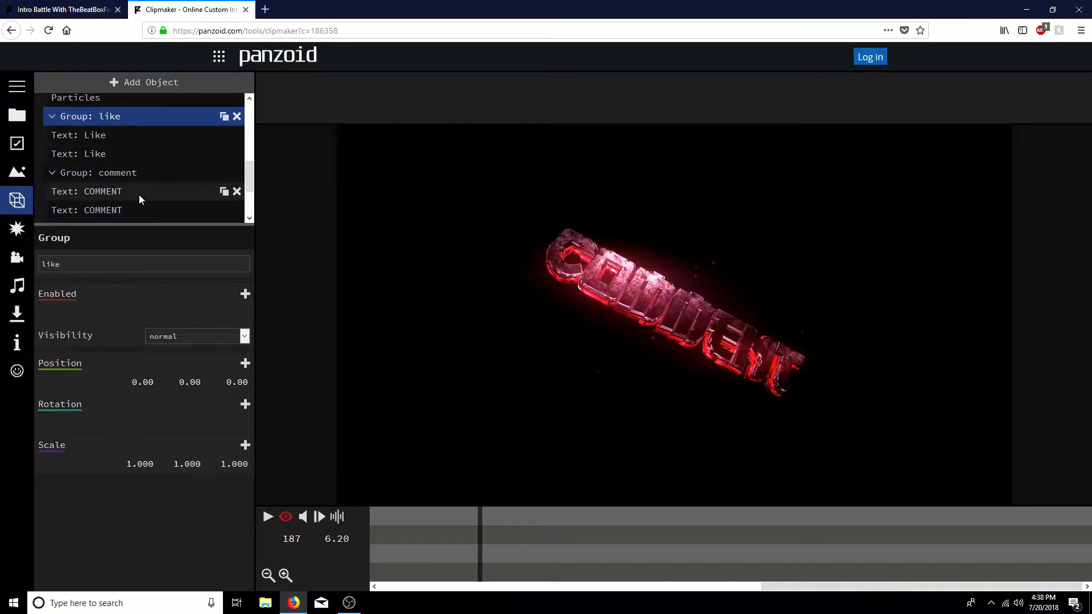
pyautogui.scroll(-3, 139, 194)
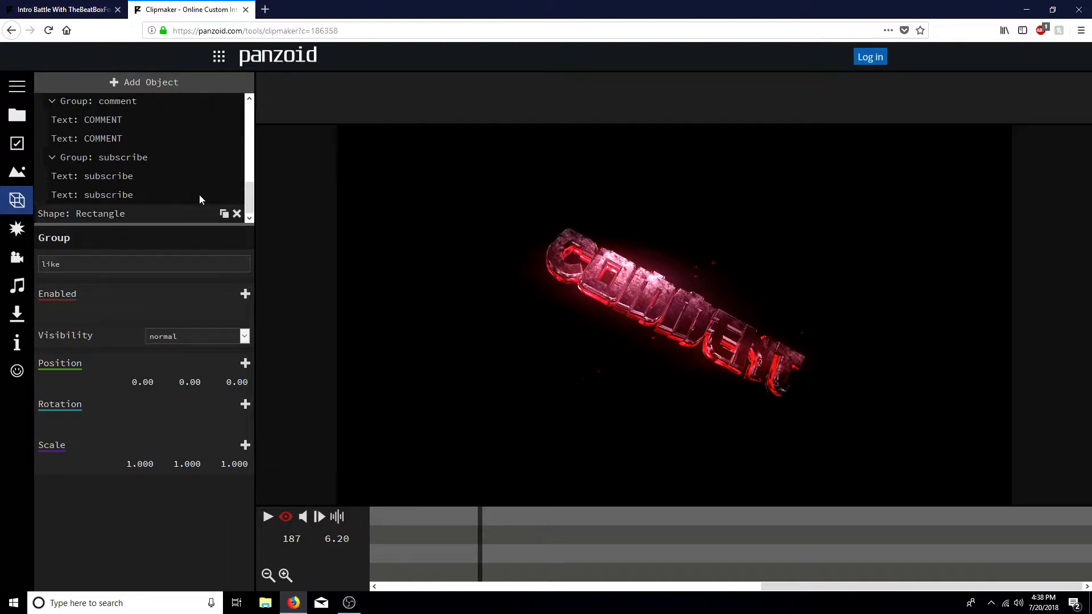
# Step: Return to the project's suggested creations and load the purple 3D URNAME template
pyautogui.moveTo(26, 100)
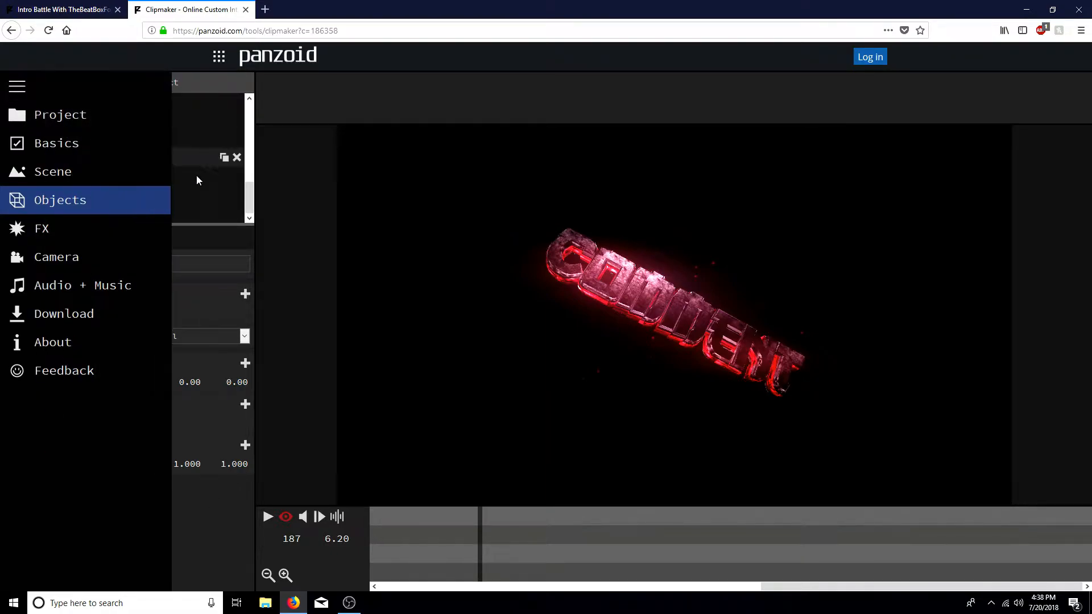
pyautogui.click(60, 122)
pyautogui.scroll(-1, 154, 326)
pyautogui.scroll(-3, 154, 326)
pyautogui.scroll(-2, 159, 393)
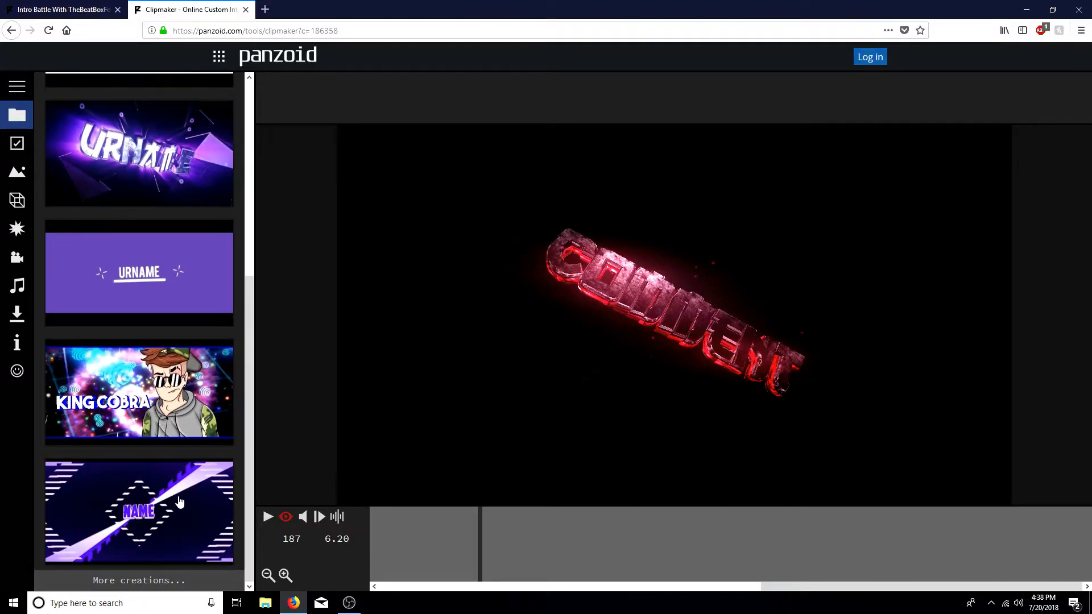
pyautogui.scroll(6, 180, 501)
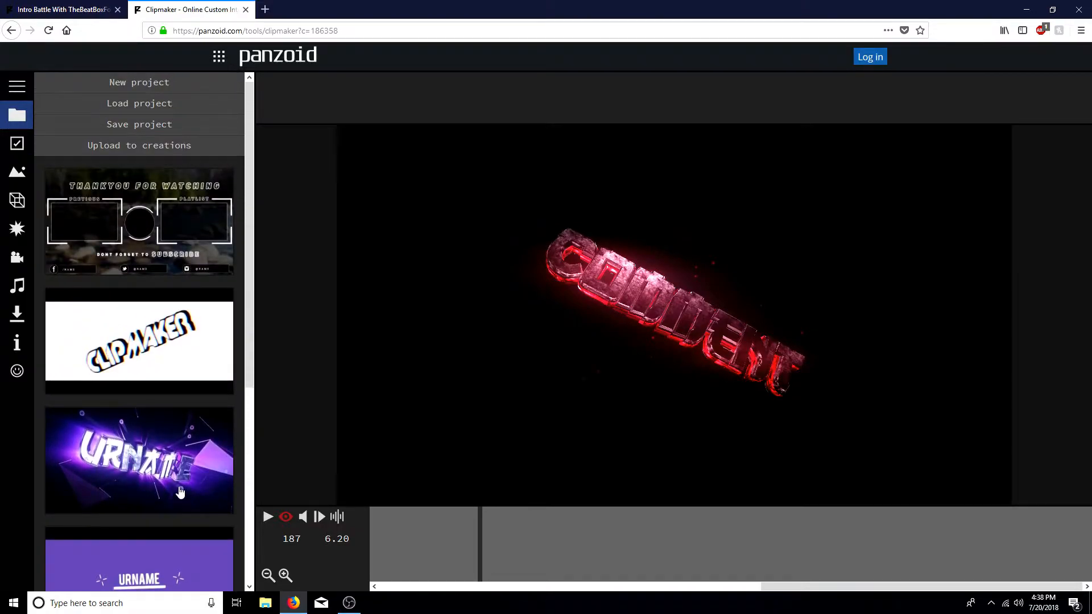
pyautogui.click(183, 477)
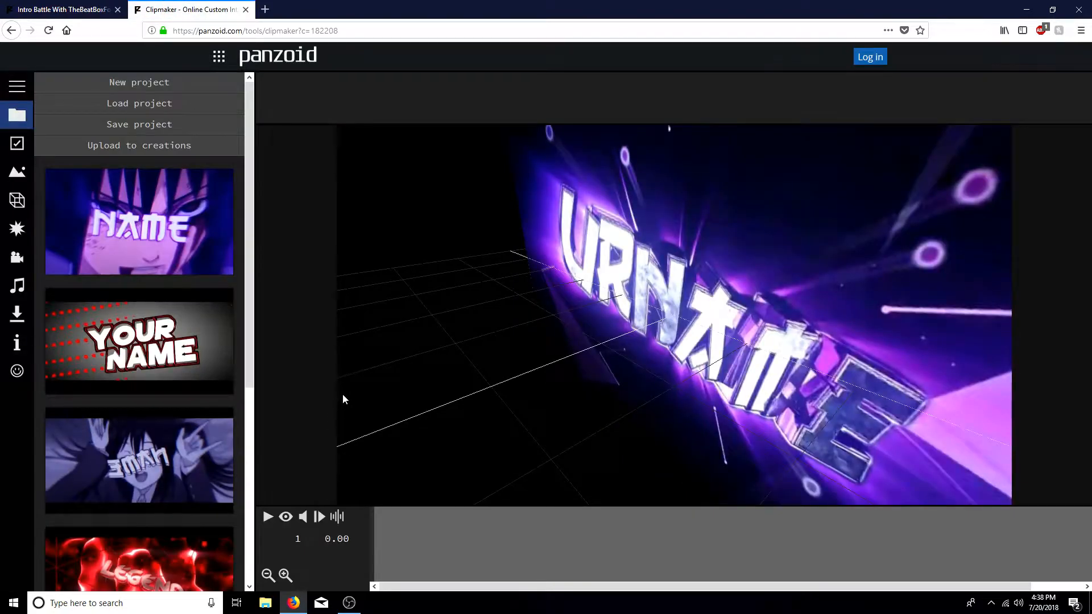
# Step: Turn on render preview for the URNAME intro, play it briefly, pause it and look over the suggested creations
pyautogui.click(286, 518)
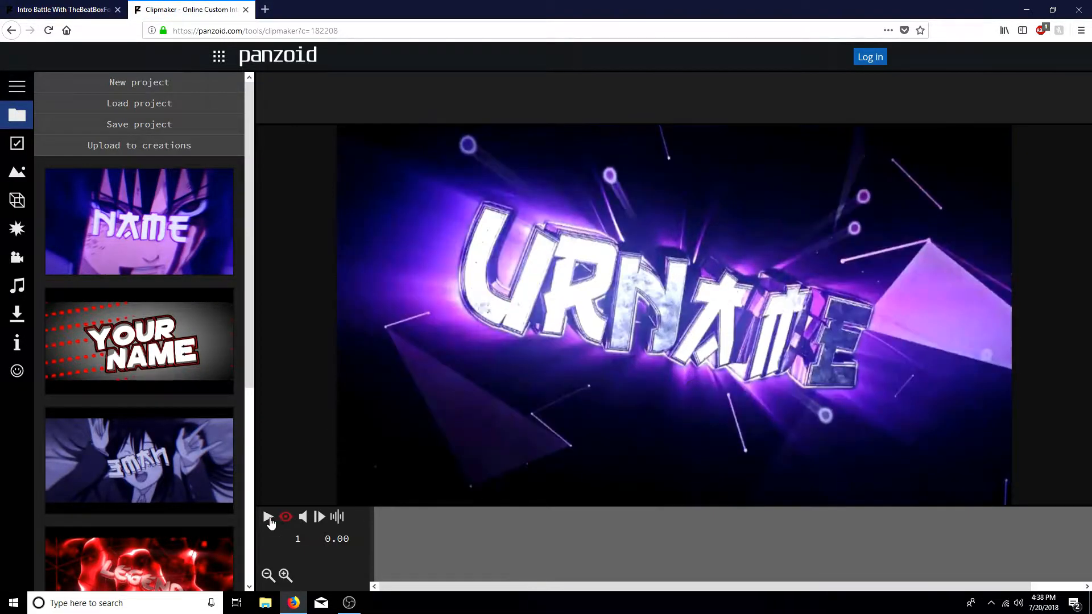
pyautogui.click(268, 517)
pyautogui.click(268, 517)
pyautogui.scroll(-5, 158, 421)
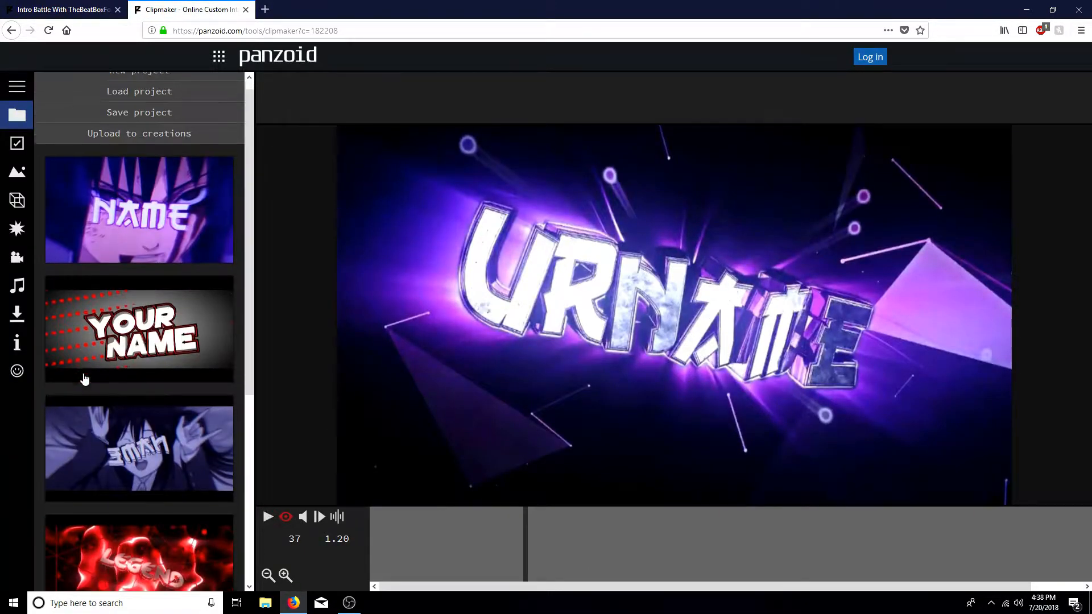
# Step: Load the black suggested creation with white script Name text, play it through and pause it
pyautogui.scroll(-3, 159, 421)
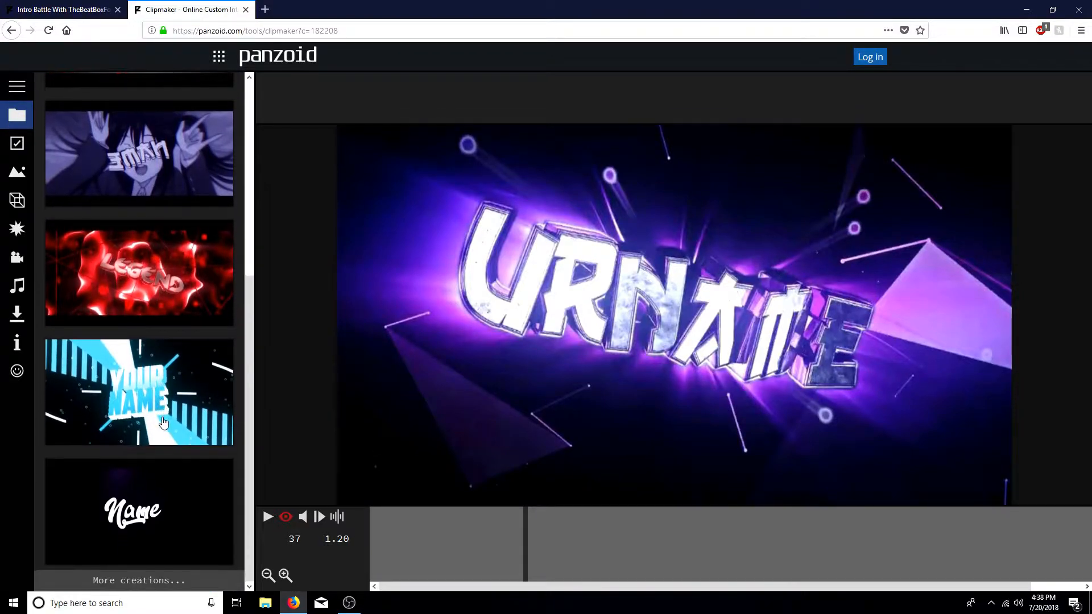
pyautogui.click(157, 500)
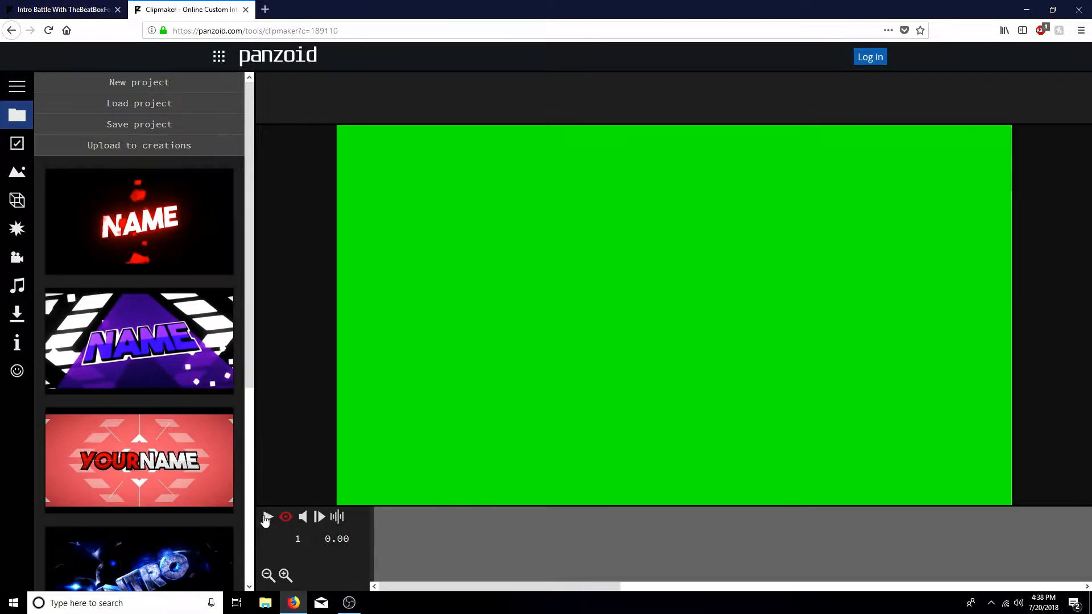
pyautogui.click(268, 517)
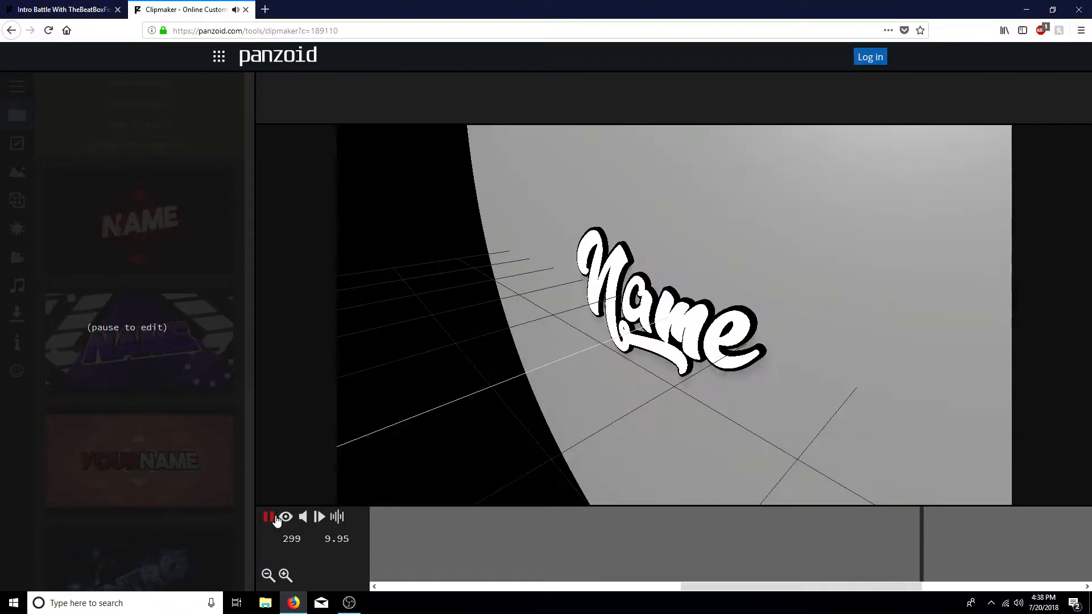
pyautogui.click(268, 516)
# Step: Load the blue 3D INTRO template from the suggested creations and play it with render preview on
pyautogui.scroll(-5, 137, 441)
pyautogui.click(151, 358)
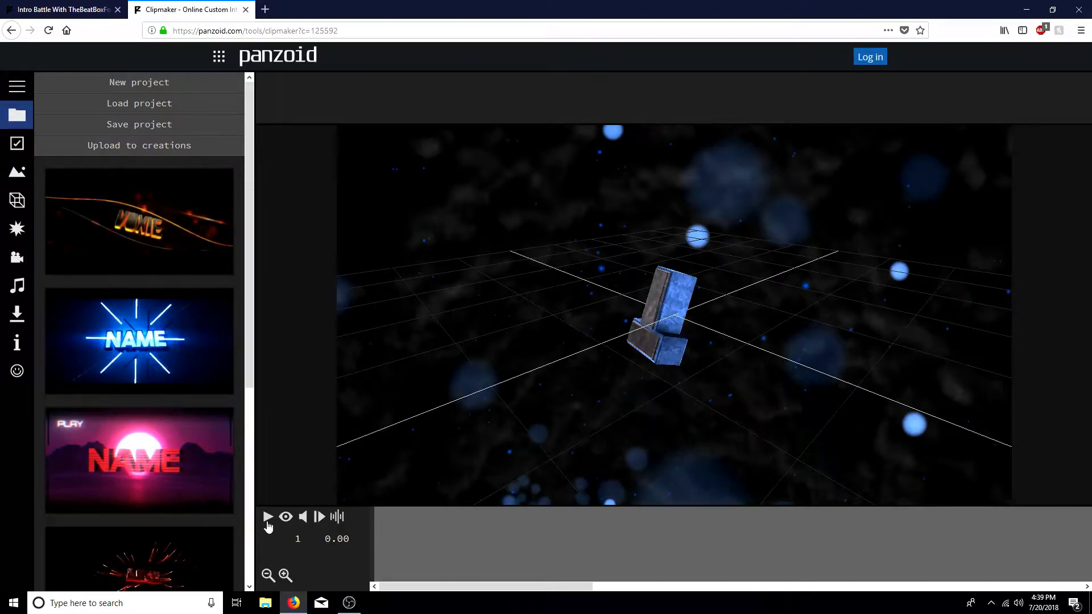
pyautogui.click(268, 519)
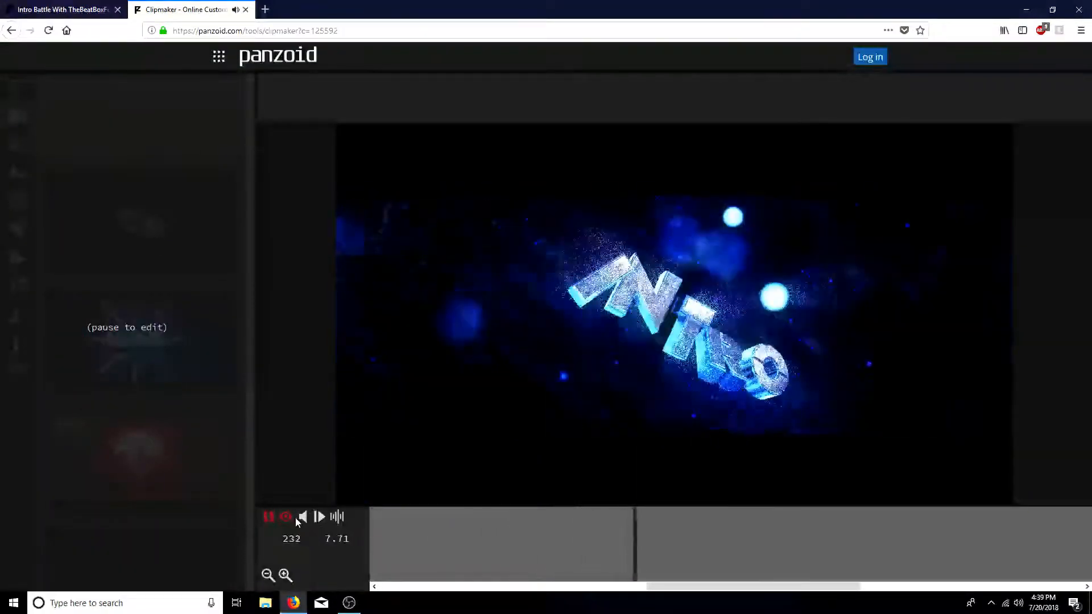
# Step: Lower the system volume substantially while the INTRO template plays, and pause the playback
pyautogui.press('XF86AudioLowerVolume')
pyautogui.press('XF86AudioLowerVolume')
pyautogui.press('XF86AudioLowerVolume')
pyautogui.press('XF86AudioLowerVolume')
pyautogui.press('XF86AudioLowerVolume')
pyautogui.press('XF86AudioLowerVolume')
pyautogui.press('XF86AudioLowerVolume')
pyautogui.press('XF86AudioLowerVolume')
pyautogui.press('XF86AudioLowerVolume')
pyautogui.press('XF86AudioLowerVolume')
pyautogui.press('XF86AudioLowerVolume')
pyautogui.press('XF86AudioLowerVolume')
pyautogui.press('XF86AudioLowerVolume')
pyautogui.press('XF86AudioLowerVolume')
pyautogui.press('XF86AudioLowerVolume')
pyautogui.press('XF86AudioLowerVolume')
pyautogui.press('XF86AudioLowerVolume')
pyautogui.press('XF86AudioLowerVolume')
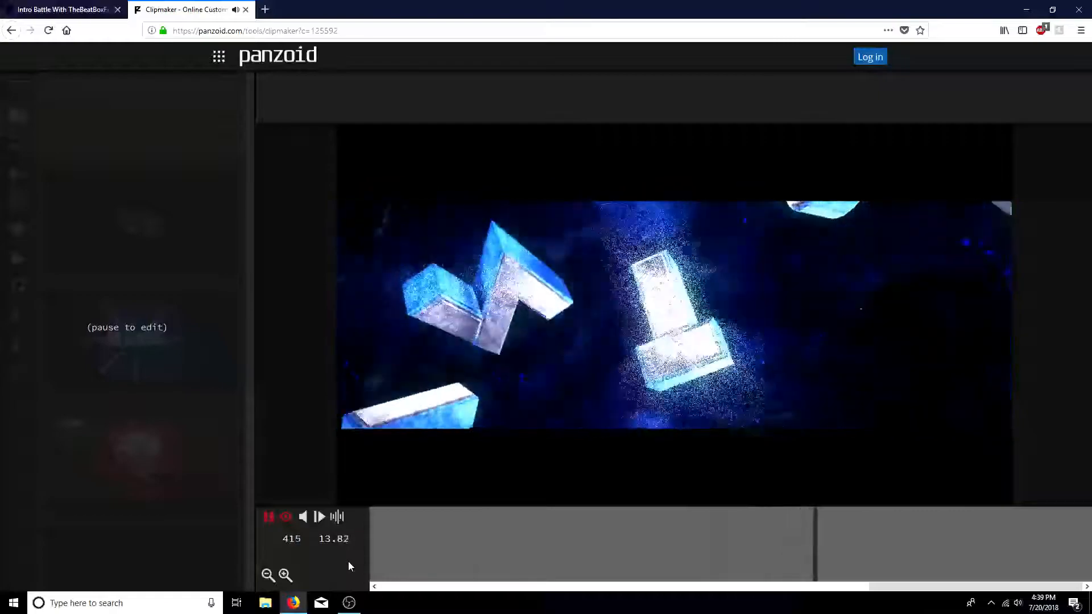
pyautogui.click(349, 604)
pyautogui.click(345, 577)
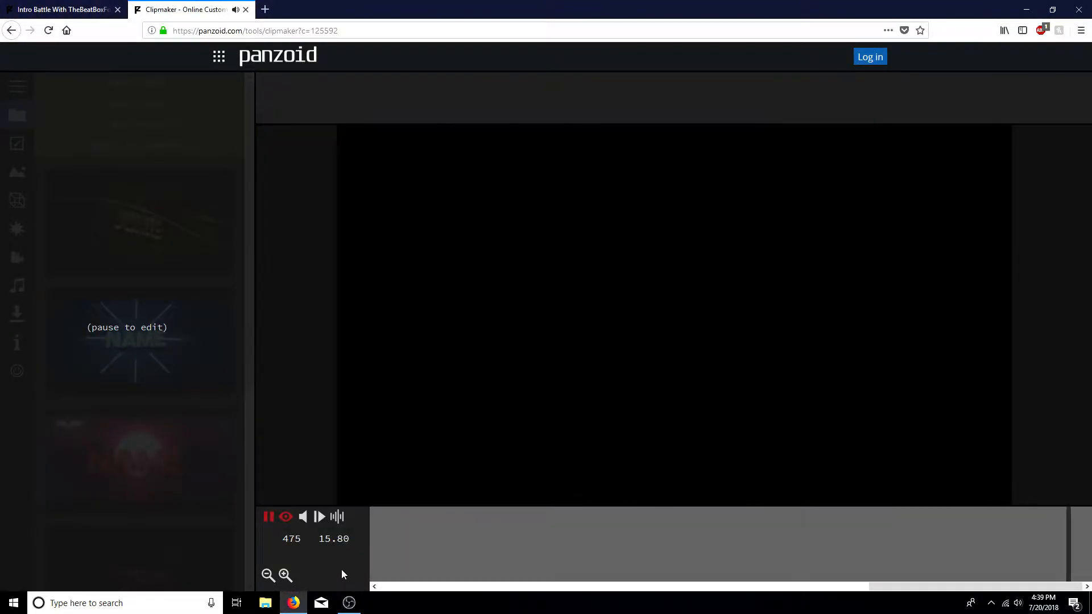
pyautogui.click(268, 517)
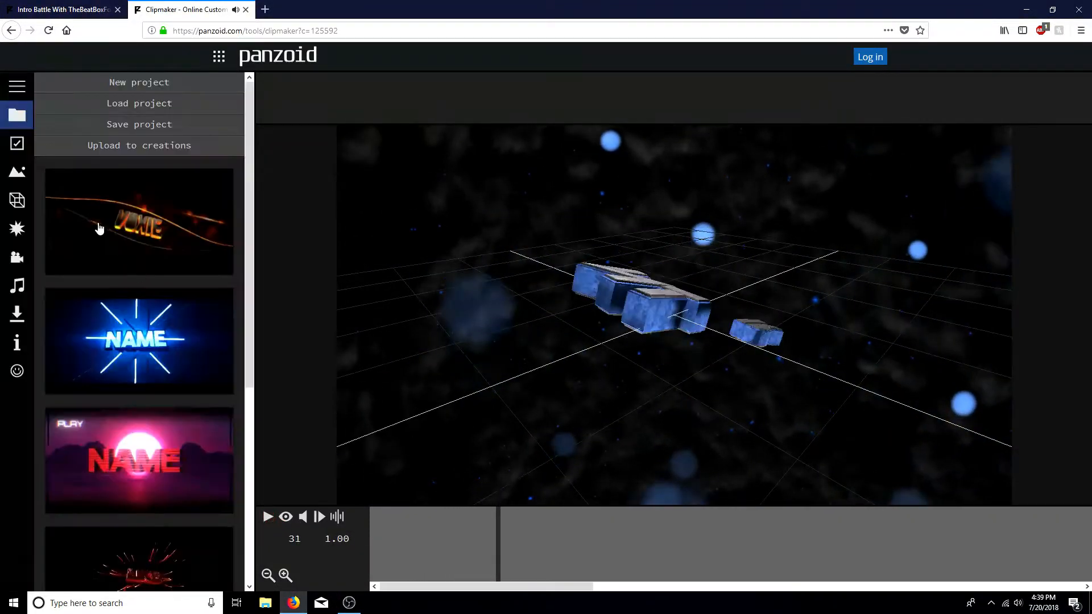
# Step: With the object list open, rewind to frame 1, replay the intro with render preview on and pause at frame 130
pyautogui.click(16, 200)
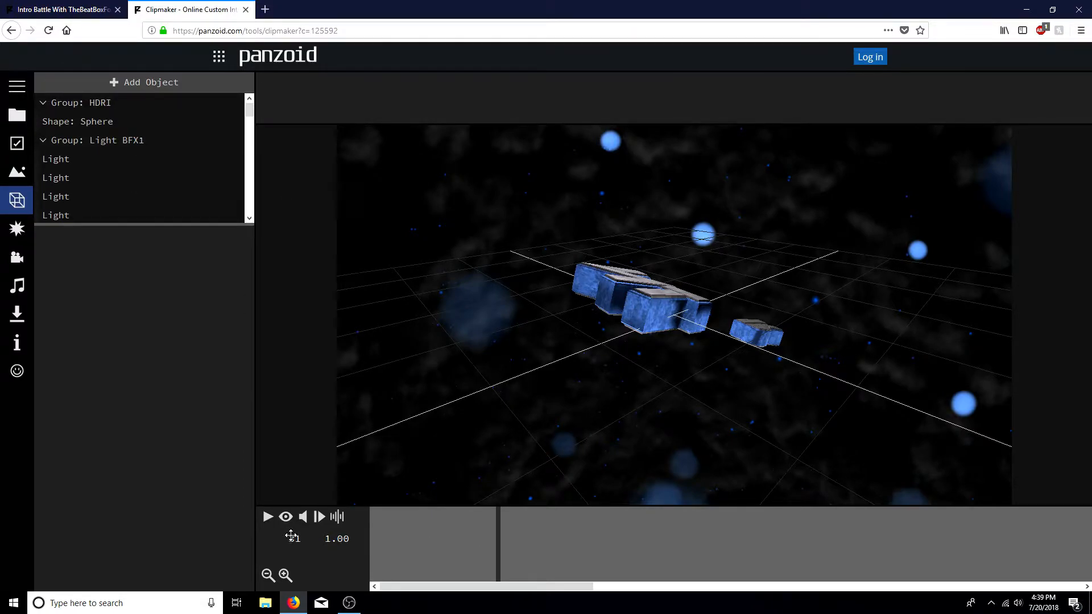
pyautogui.press('Return')
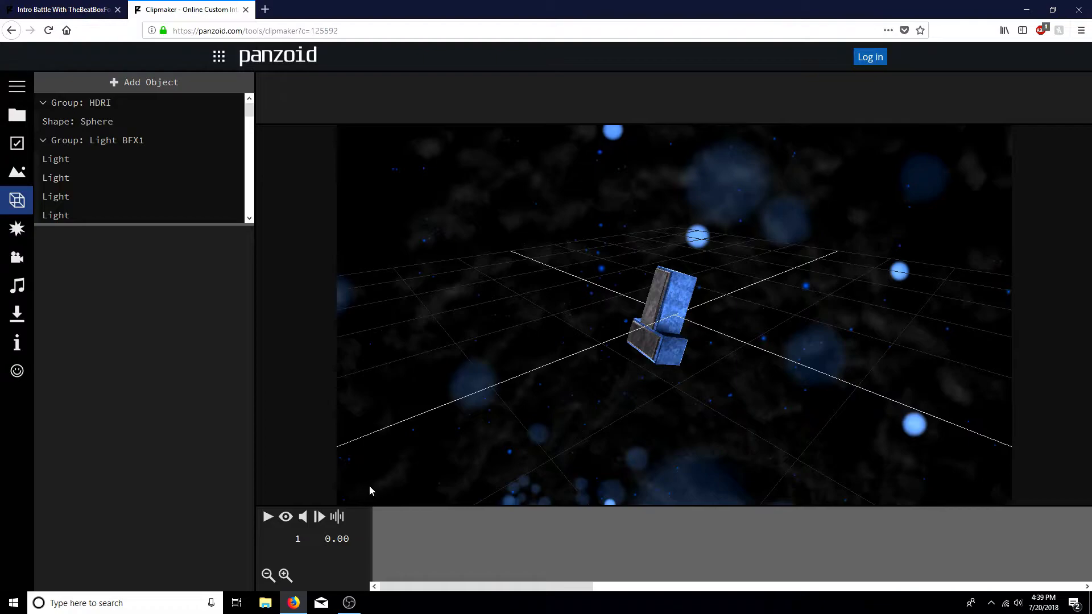
pyautogui.scroll(-2, 591, 393)
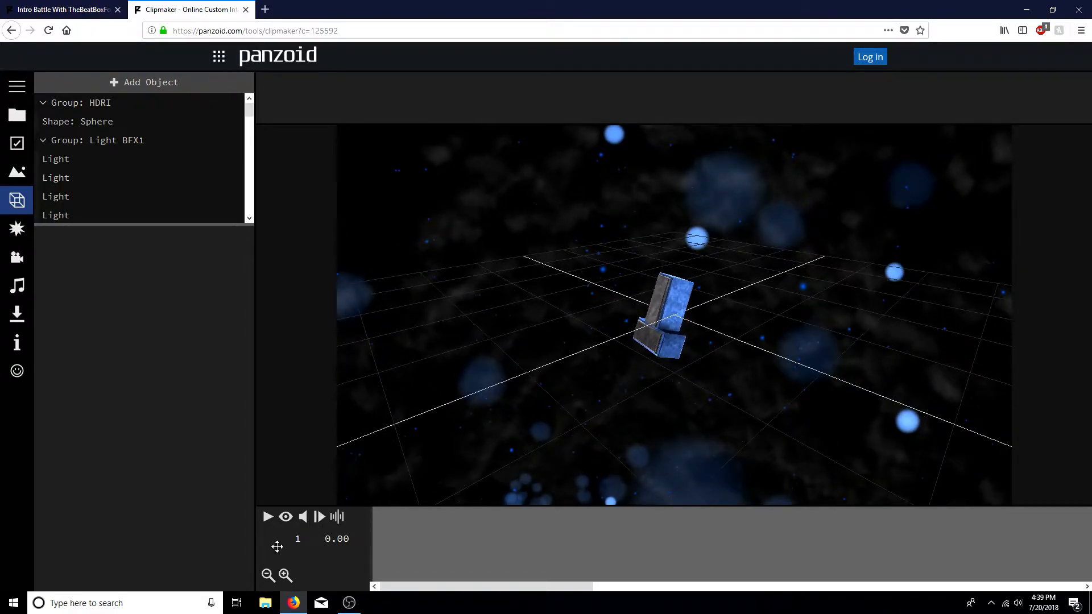
pyautogui.click(266, 518)
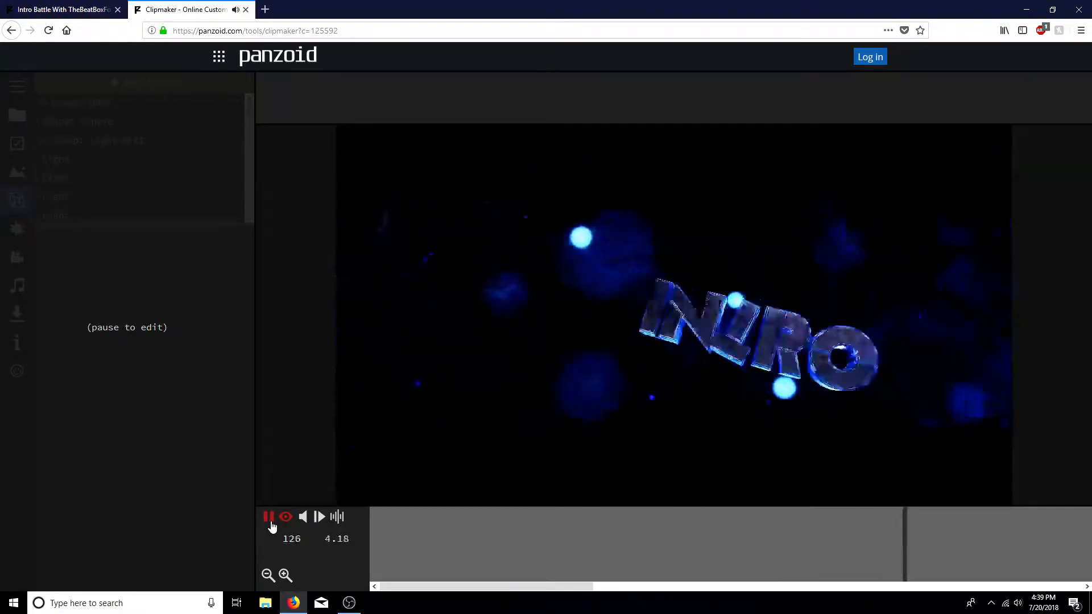
pyautogui.click(270, 519)
# Step: Find the letter groups inside the TEXT group's Alignment group and delete the group for the letter I
pyautogui.scroll(-5, 142, 182)
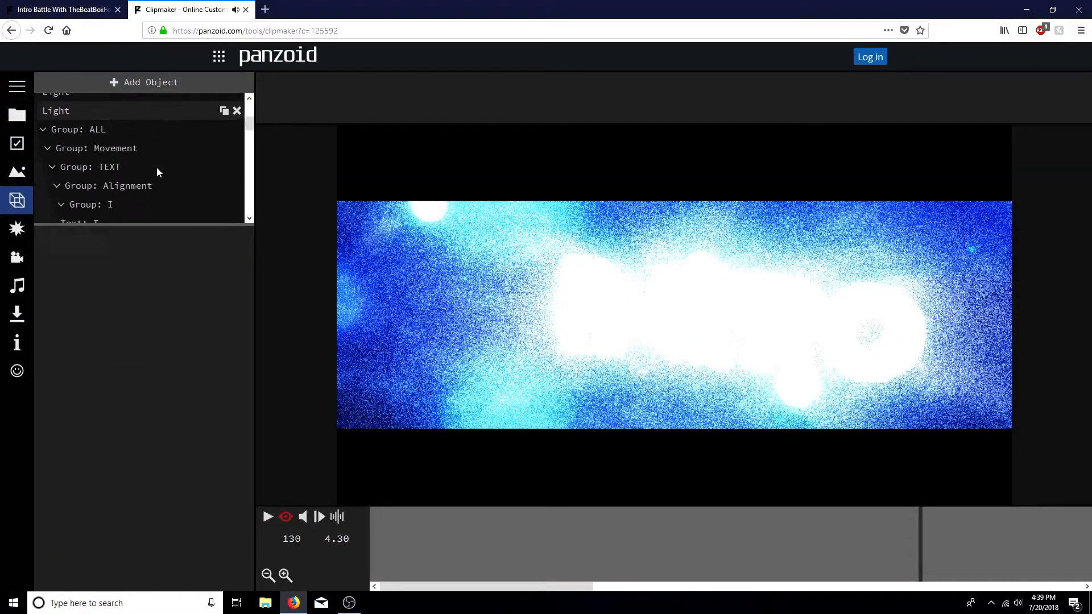
pyautogui.click(150, 169)
pyautogui.click(115, 186)
pyautogui.click(128, 172)
pyautogui.scroll(-1, 129, 179)
pyautogui.scroll(1, 129, 173)
pyautogui.scroll(-2, 125, 190)
pyautogui.scroll(1, 204, 136)
pyautogui.scroll(1, 219, 162)
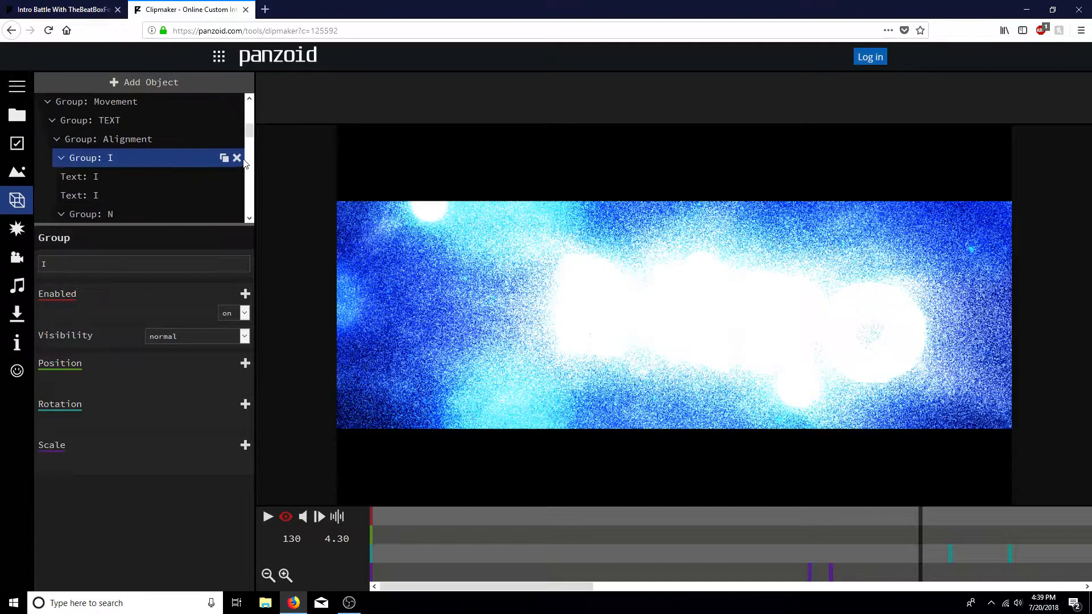
pyautogui.click(237, 166)
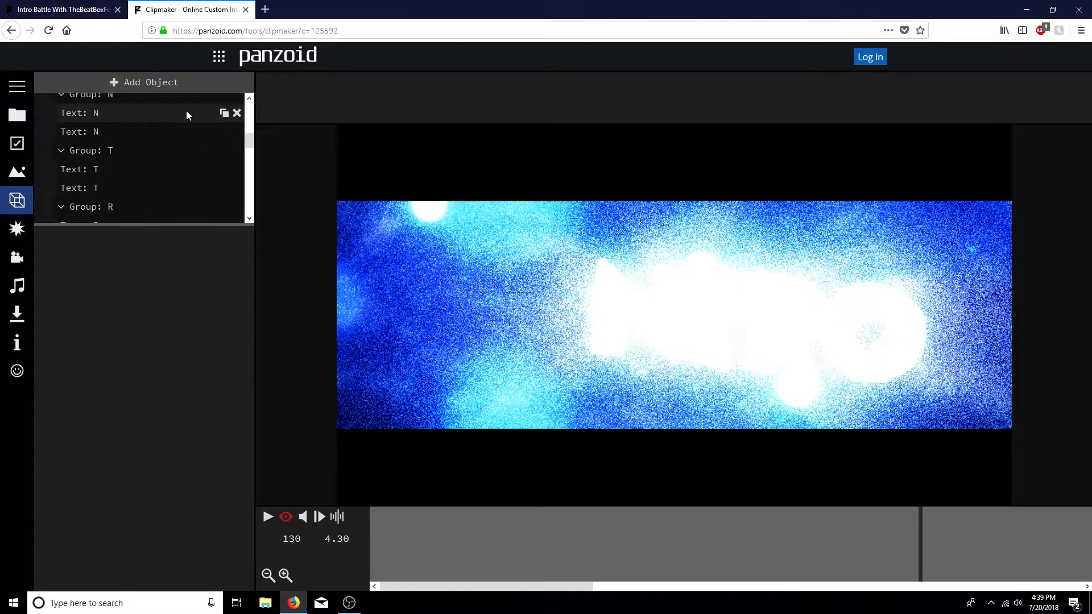
# Step: Delete the N, T and R letter groups from the Alignment group, keeping only group O
pyautogui.click(182, 101)
pyautogui.click(236, 98)
pyautogui.scroll(3, 125, 150)
pyautogui.click(131, 166)
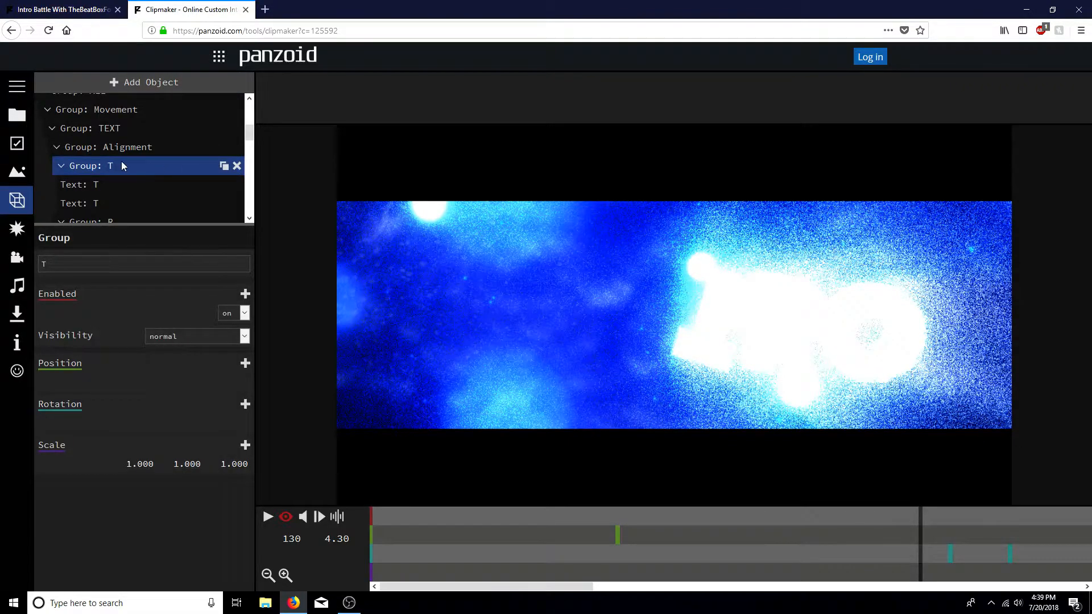
pyautogui.click(237, 165)
pyautogui.scroll(-2, 171, 148)
pyautogui.scroll(1, 159, 136)
pyautogui.scroll(1, 166, 153)
pyautogui.click(168, 165)
pyautogui.click(236, 165)
# Step: Enter DragonModz as the wording of the first 3D text in group O and copy it
pyautogui.scroll(-2, 139, 169)
pyautogui.scroll(-1, 129, 163)
pyautogui.scroll(3, 117, 137)
pyautogui.click(122, 165)
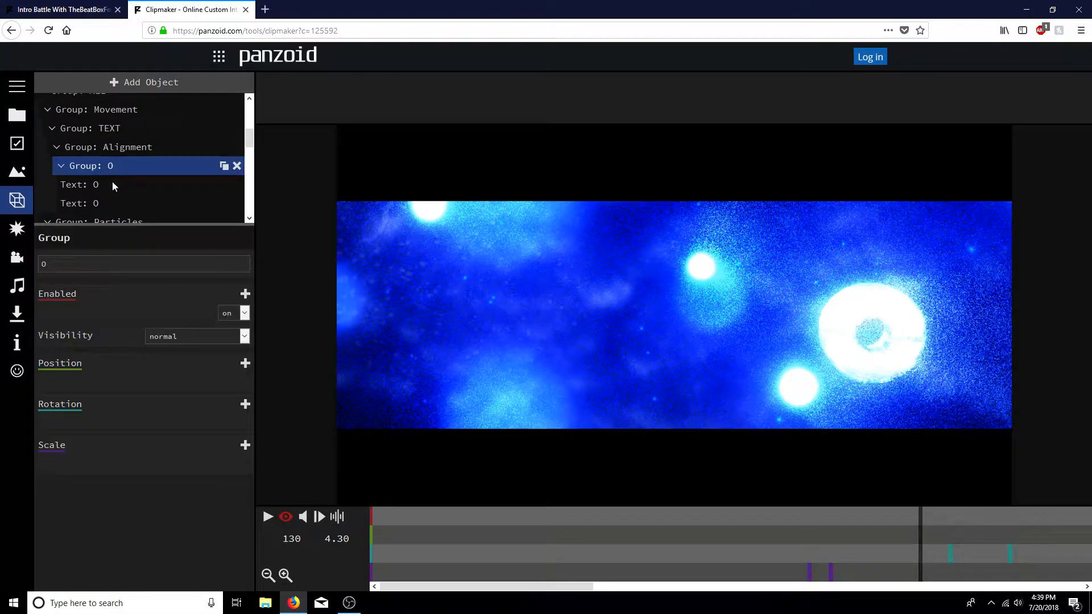
pyautogui.click(113, 185)
pyautogui.moveTo(67, 264); pyautogui.dragTo(26, 282)
pyautogui.write('DragonModz')
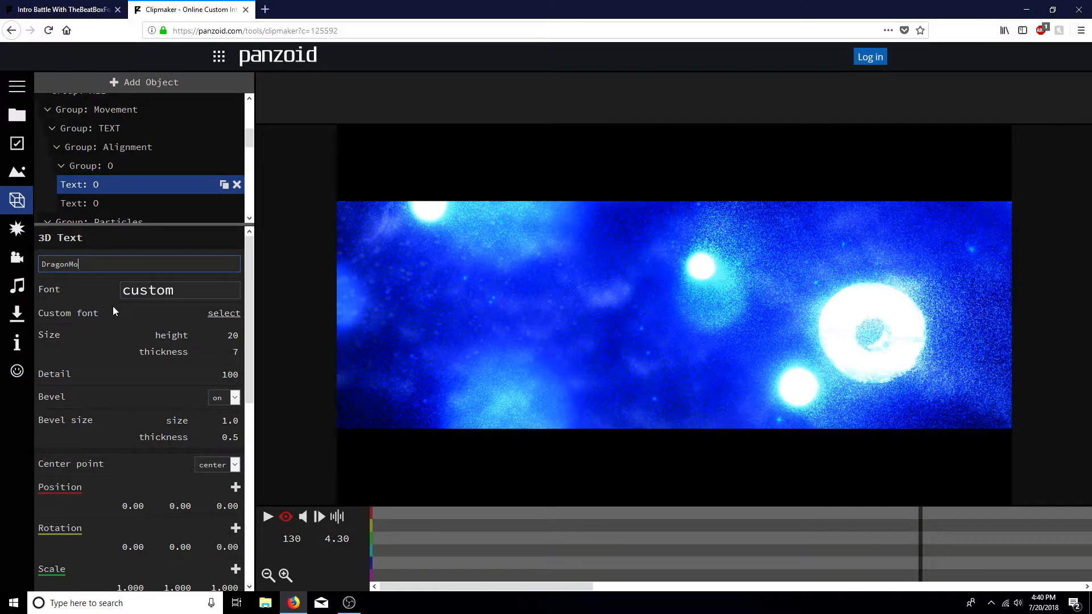
pyautogui.moveTo(91, 265); pyautogui.dragTo(10, 284)
pyautogui.hotkey('ctrl', 'c')
# Step: Replace the wording of the second 3D text in group O with the copied DragonModz
pyautogui.click(120, 210)
pyautogui.click(113, 266)
pyautogui.hotkey('ctrl', 'a')
pyautogui.hotkey('ctrl', 'v')
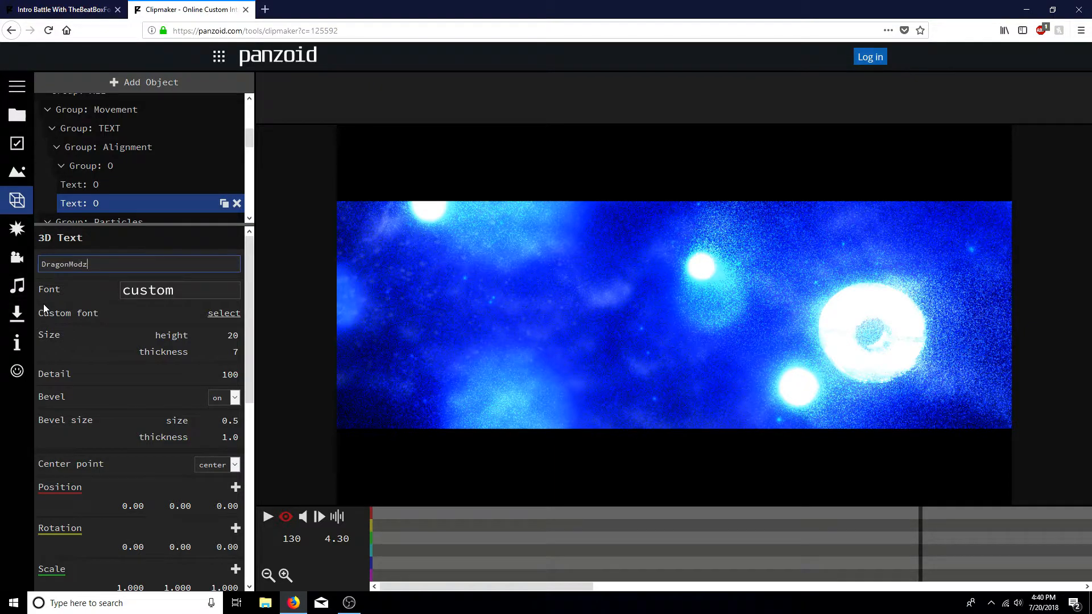
pyautogui.click(91, 278)
# Step: Apply DragonModz to the first 3D text in group O again and select the group
pyautogui.click(115, 172)
pyautogui.click(111, 187)
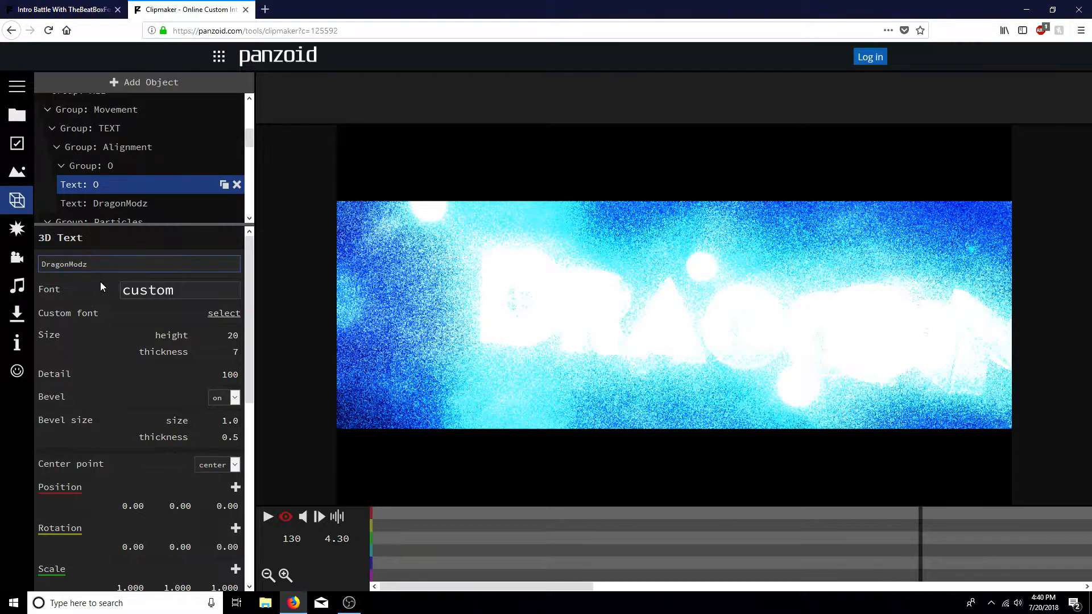
pyautogui.click(100, 282)
pyautogui.click(119, 169)
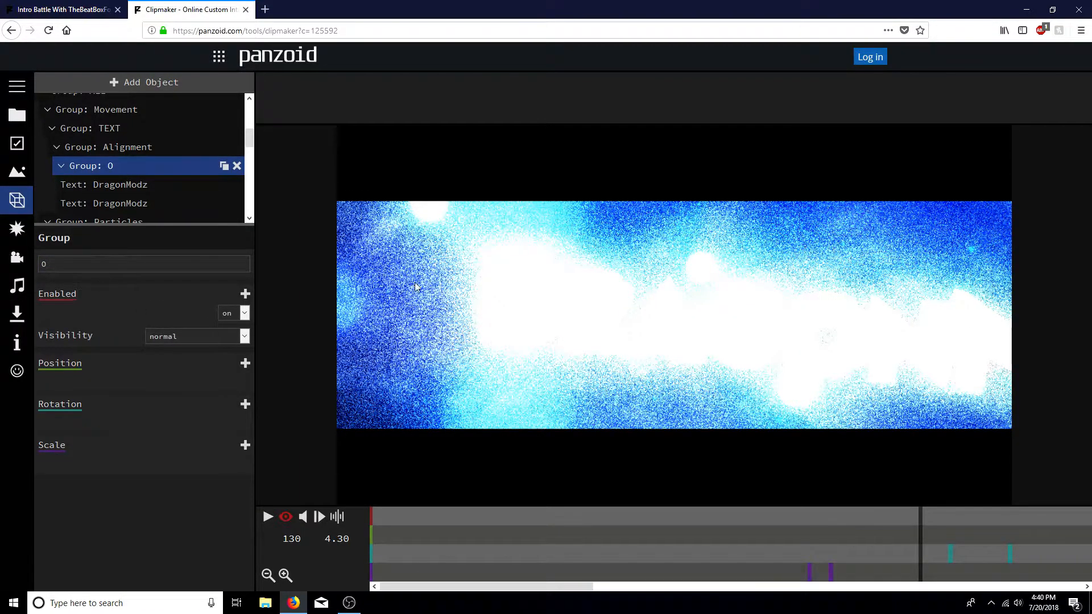
# Step: Compare the scene with and without render preview, and play the edited intro from frame 1 up to frame 363
pyautogui.click(287, 517)
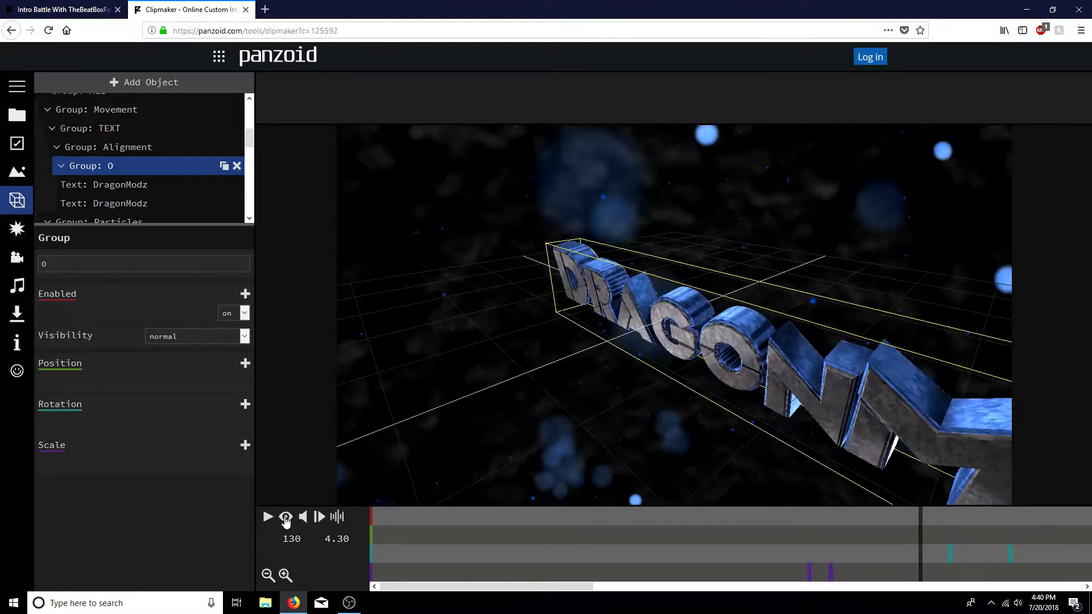
pyautogui.click(286, 517)
pyautogui.click(312, 537)
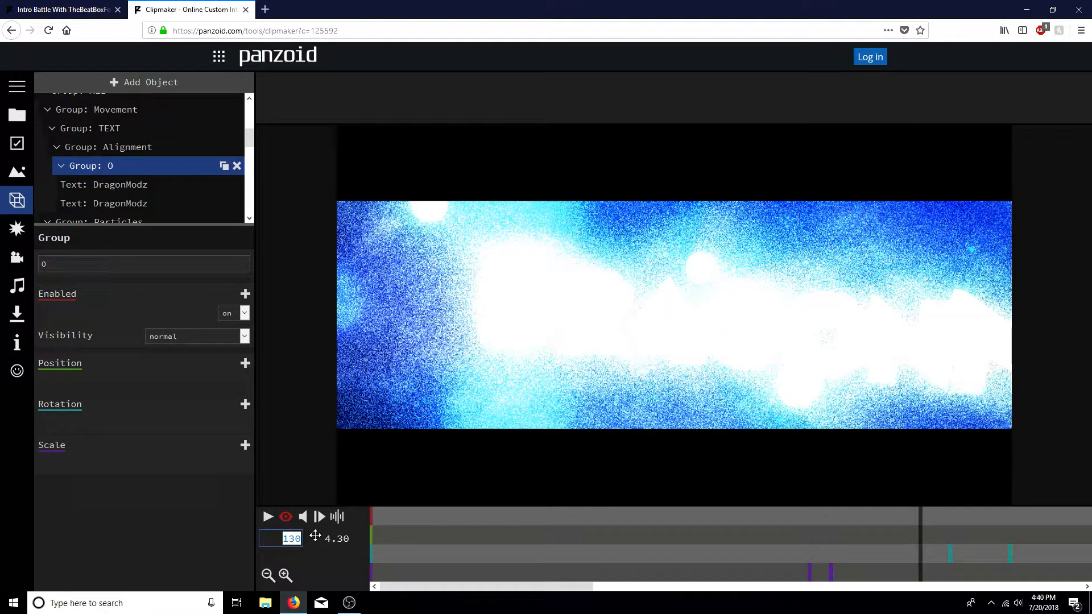
pyautogui.write('1')
pyautogui.press('Return')
pyautogui.click(268, 517)
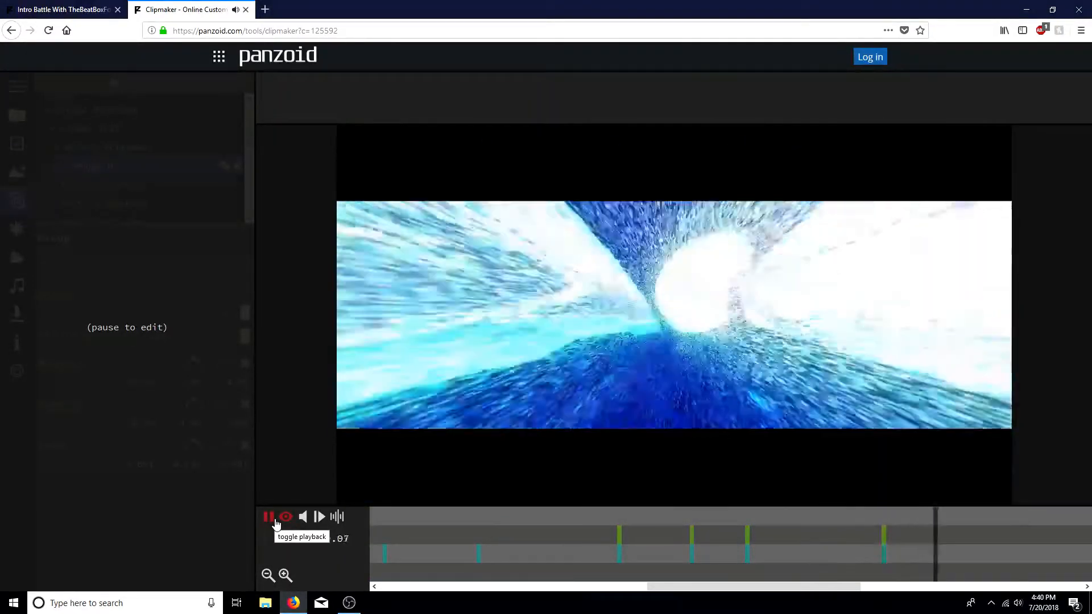
pyautogui.click(268, 517)
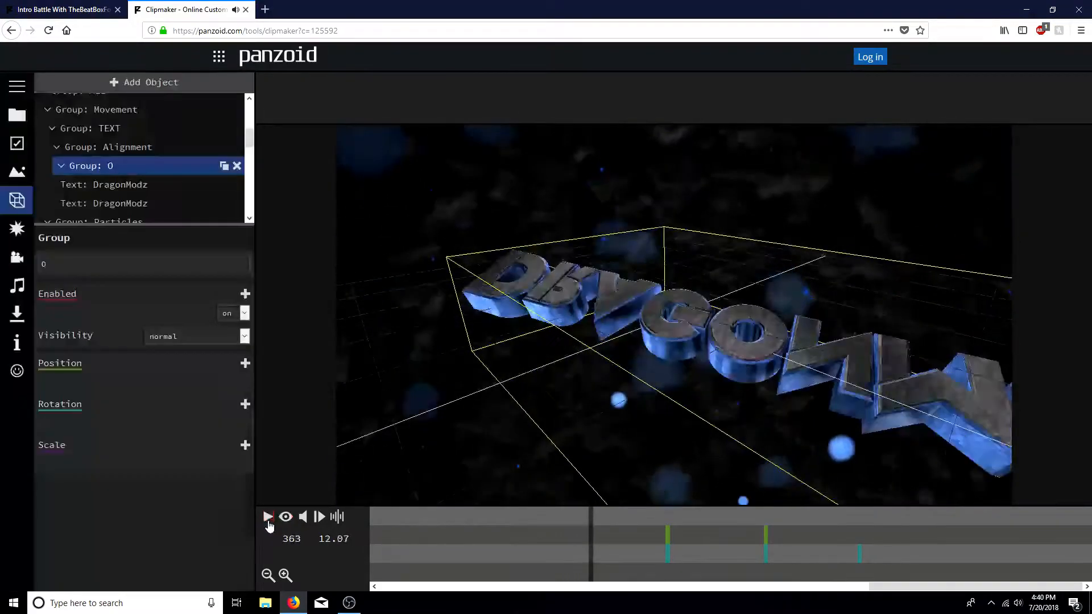
# Step: Set the height of both DragonModz 3D texts to 15 and preview the intro again
pyautogui.click(143, 187)
pyautogui.write('15')
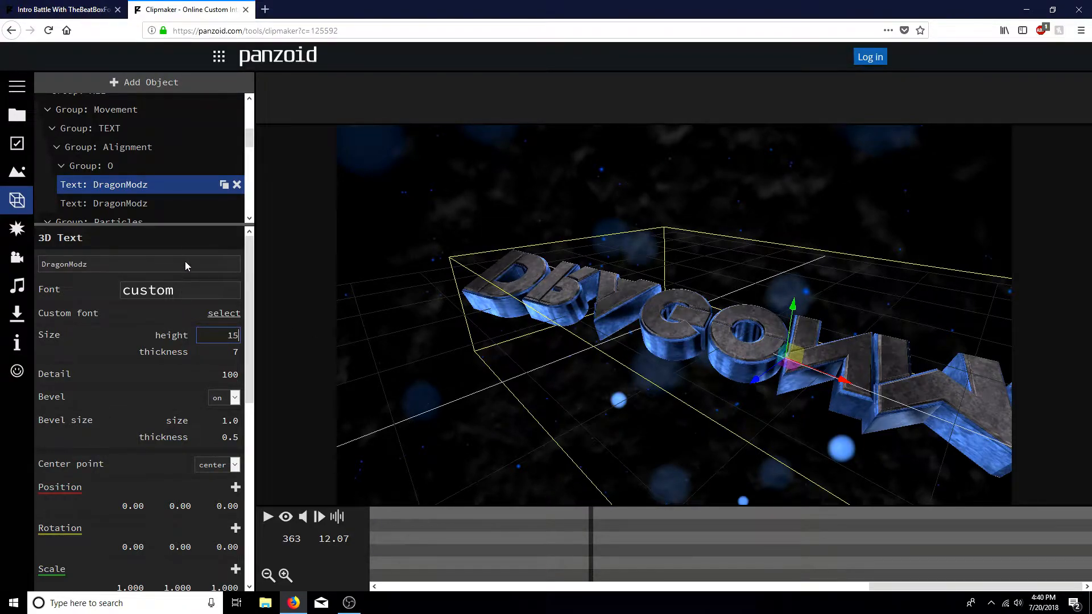
pyautogui.click(183, 350)
pyautogui.click(142, 203)
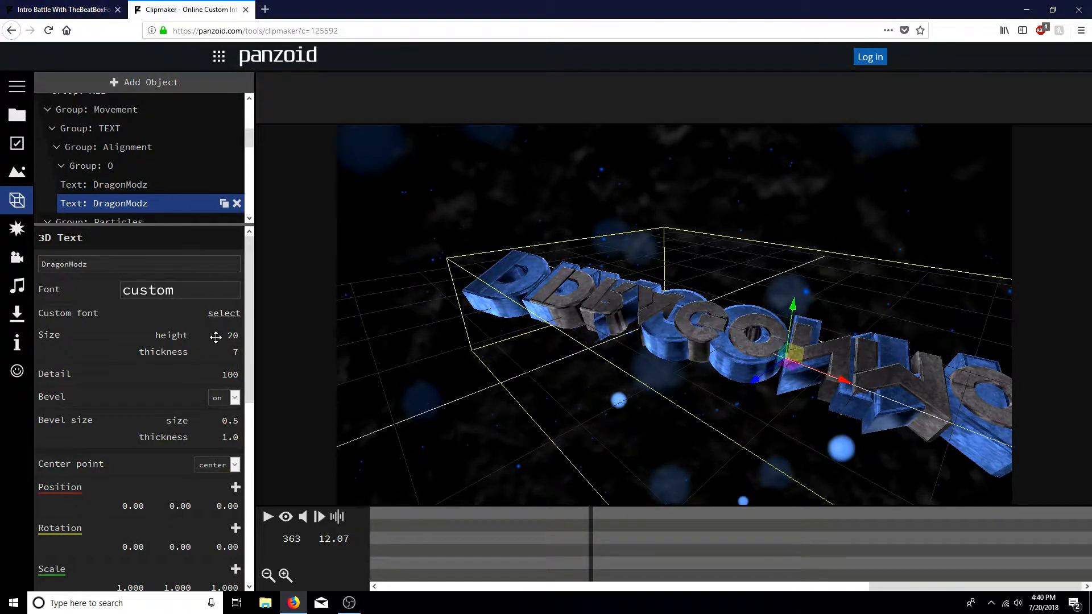
pyautogui.click(231, 335)
pyautogui.write('15')
pyautogui.click(133, 334)
pyautogui.click(293, 525)
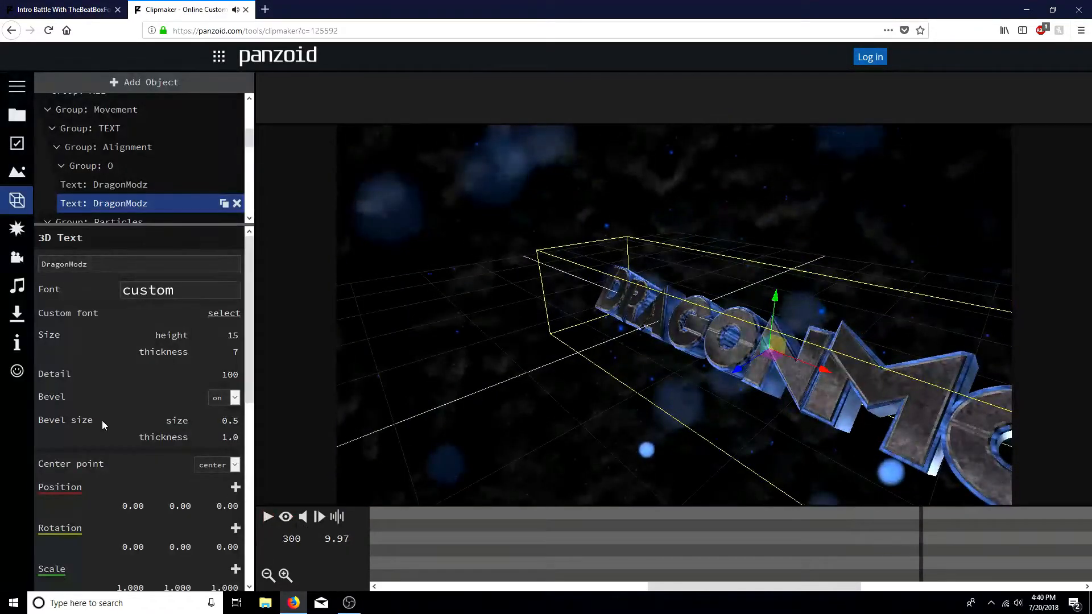
# Step: Keep the video resolution at 1920x1080 (1080p) and set the frame rate to 60 in the basic settings
pyautogui.click(18, 146)
pyautogui.click(243, 108)
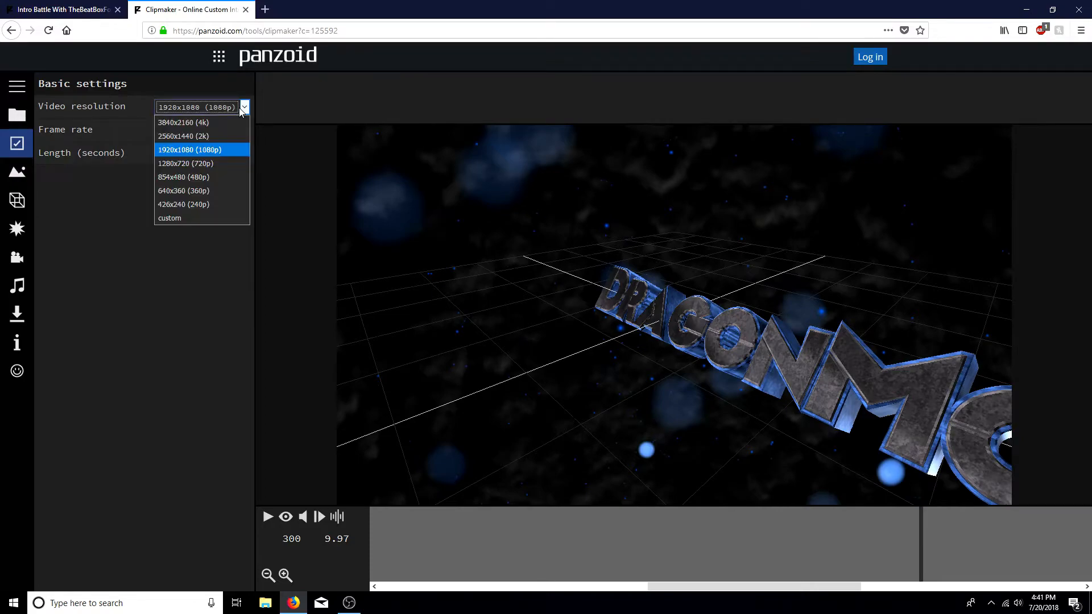
pyautogui.click(212, 152)
pyautogui.click(239, 129)
pyautogui.click(241, 161)
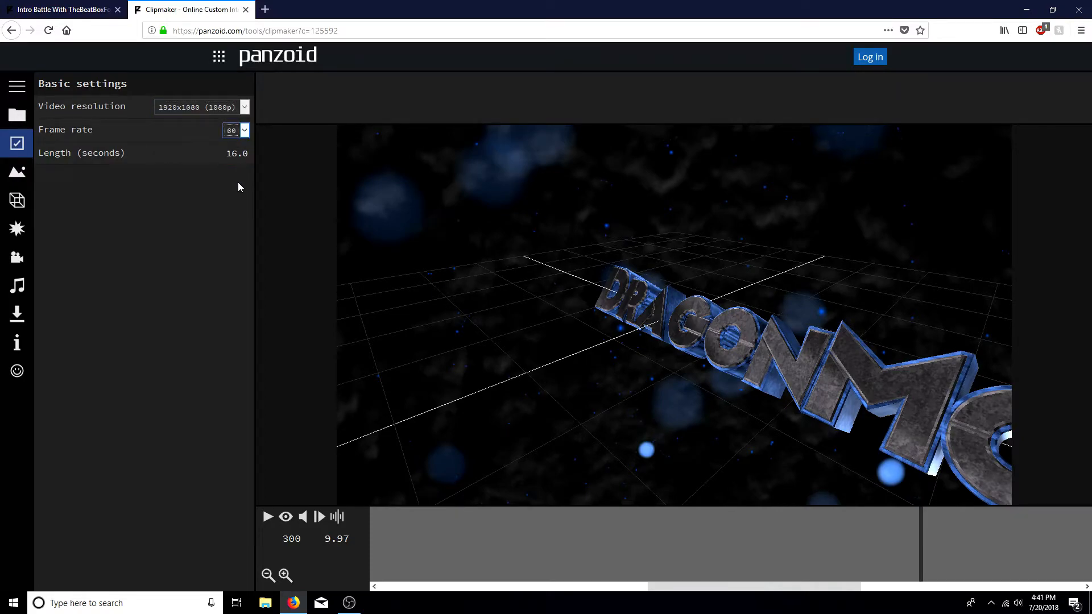
pyautogui.moveTo(226, 156); pyautogui.dragTo(241, 153)
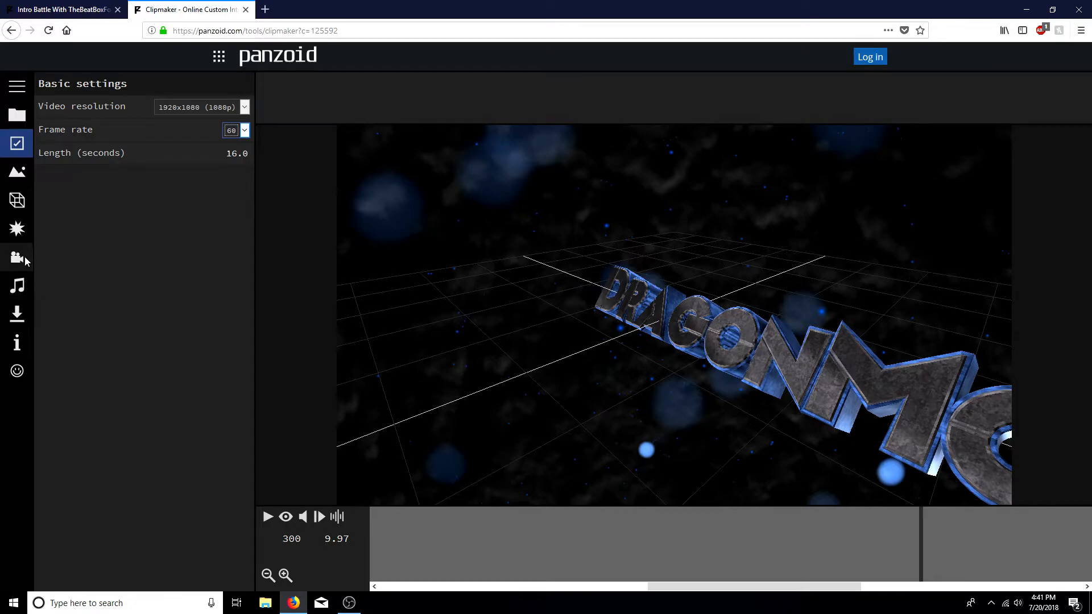
# Step: Choose the balanced render mode and the .mkv (vp8/opus) format for the video download
pyautogui.click(31, 291)
pyautogui.click(26, 313)
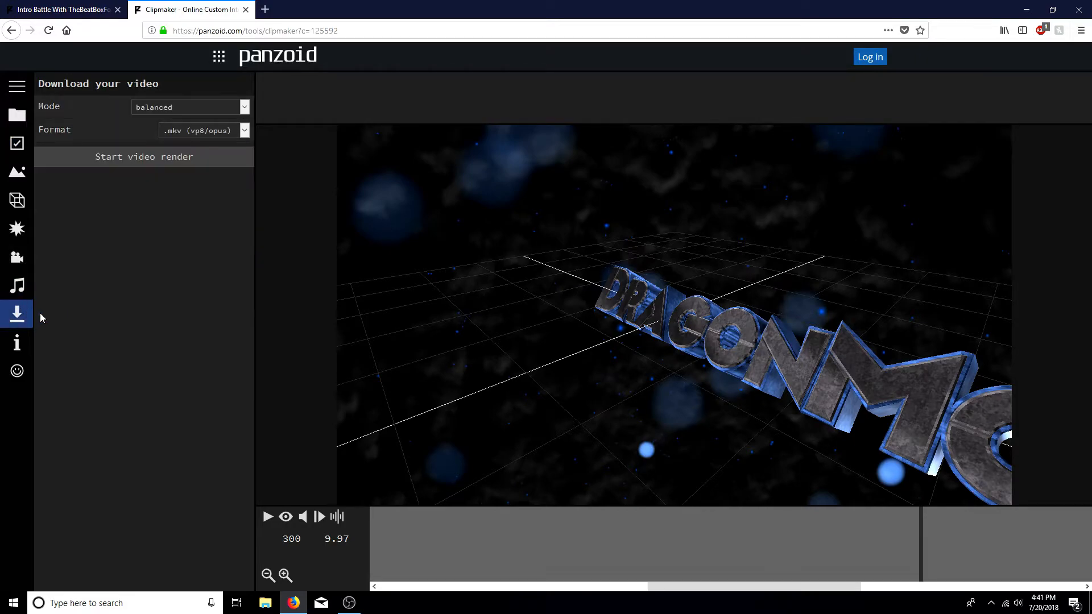
pyautogui.click(217, 107)
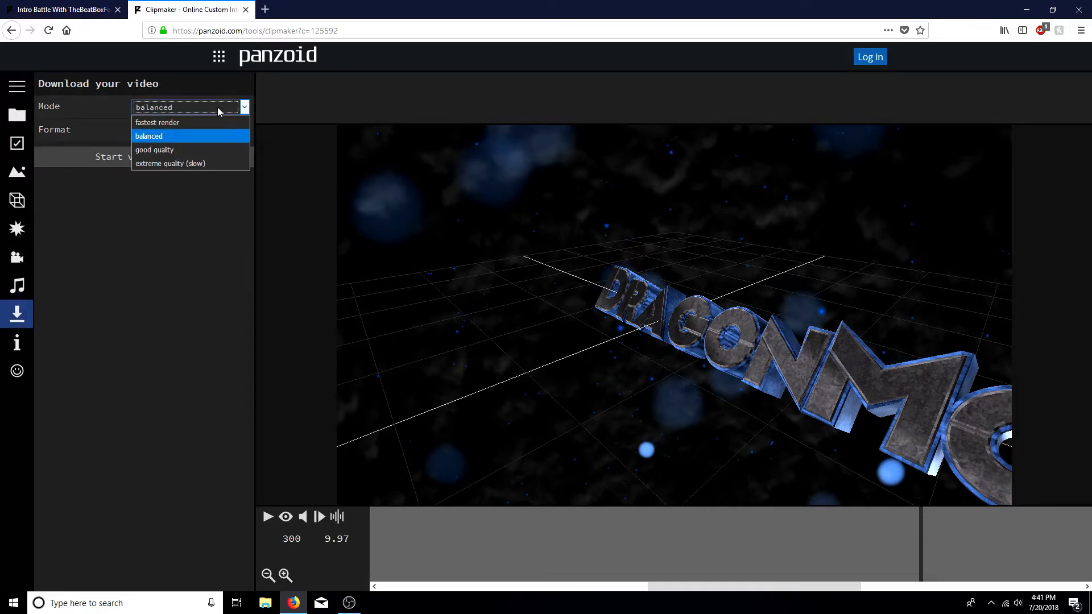
pyautogui.click(185, 147)
pyautogui.click(169, 112)
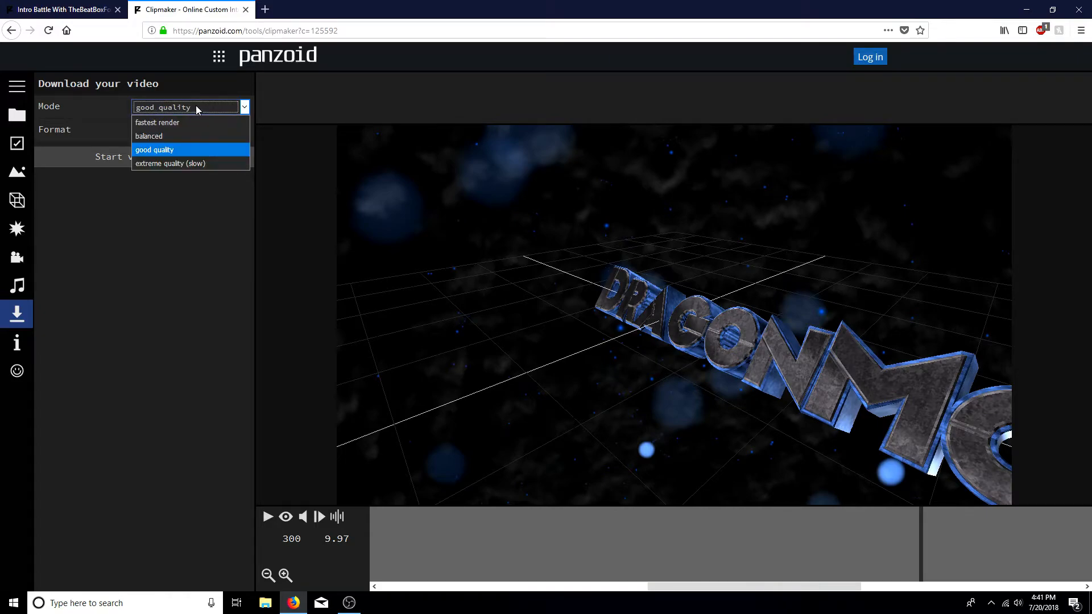
pyautogui.click(184, 137)
pyautogui.click(209, 130)
pyautogui.click(224, 148)
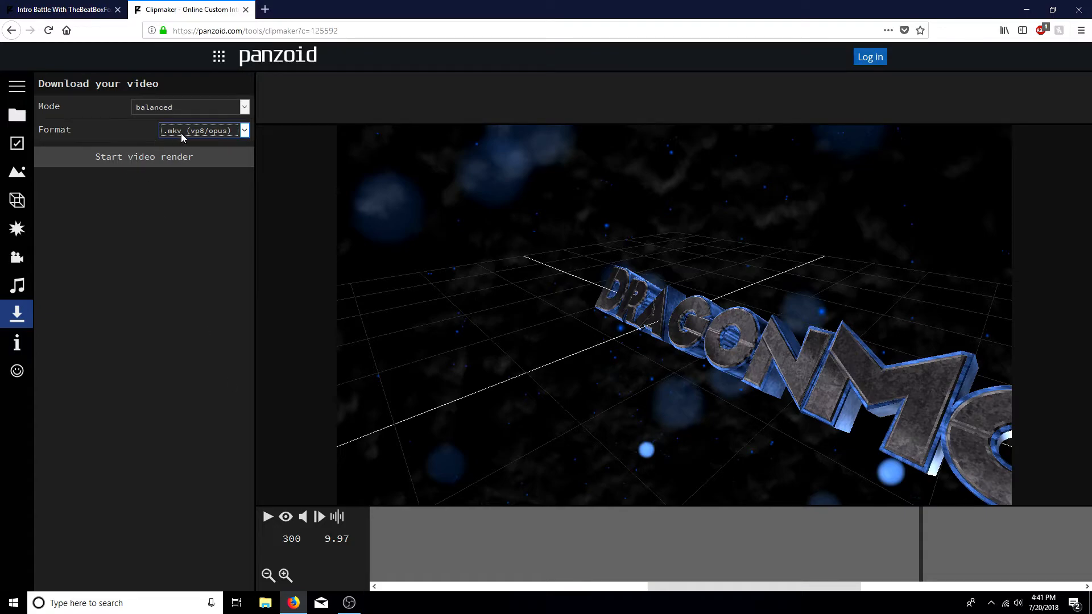
# Step: Start the video render and, once it has finished, bring the Clipmaker browser window back to full size
pyautogui.click(186, 159)
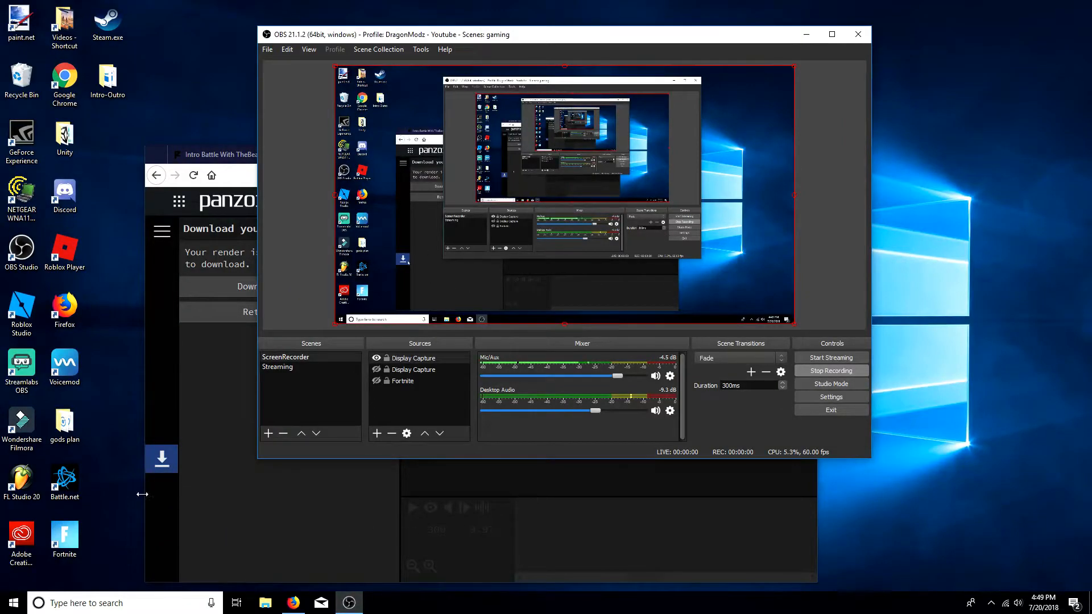
pyautogui.click(159, 521)
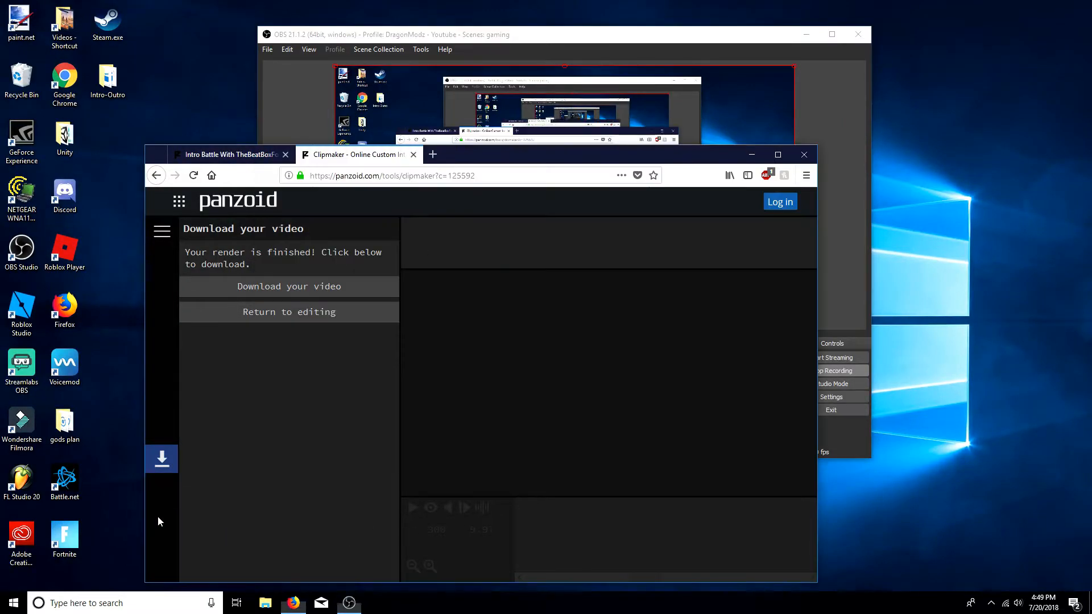
pyautogui.click(806, 34)
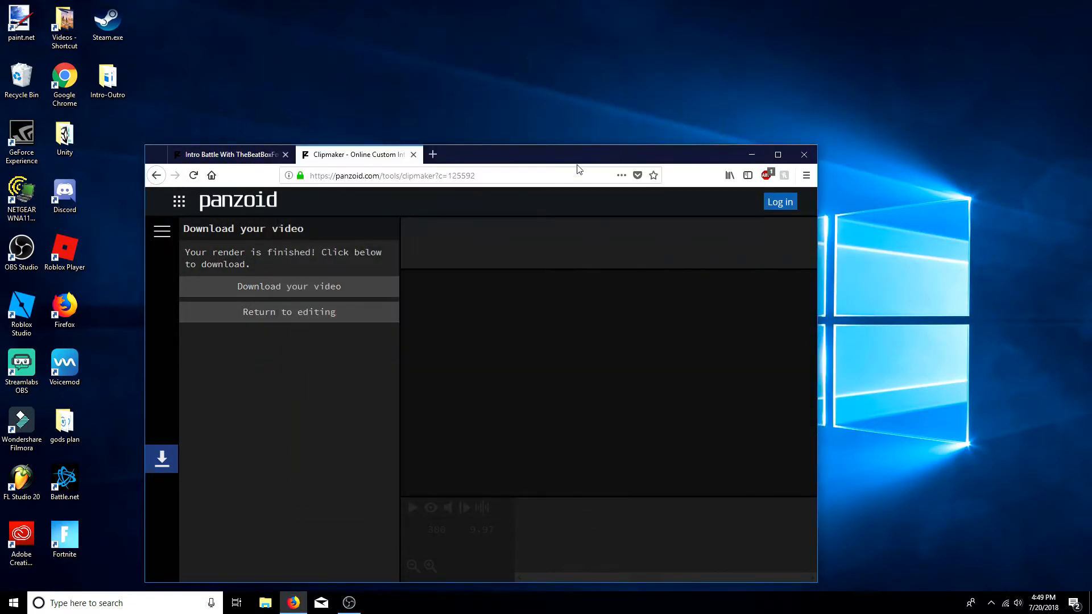
pyautogui.doubleClick(591, 159)
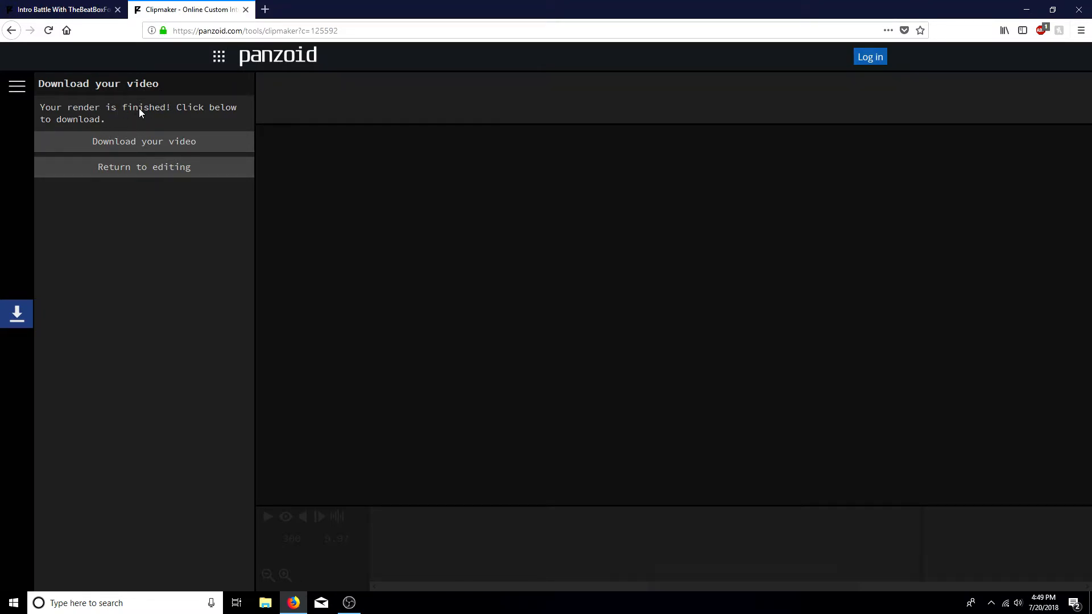
# Step: Download the rendered video, save it as video.mkv on the Desktop, and clear the browser away to show the desktop
pyautogui.click(160, 148)
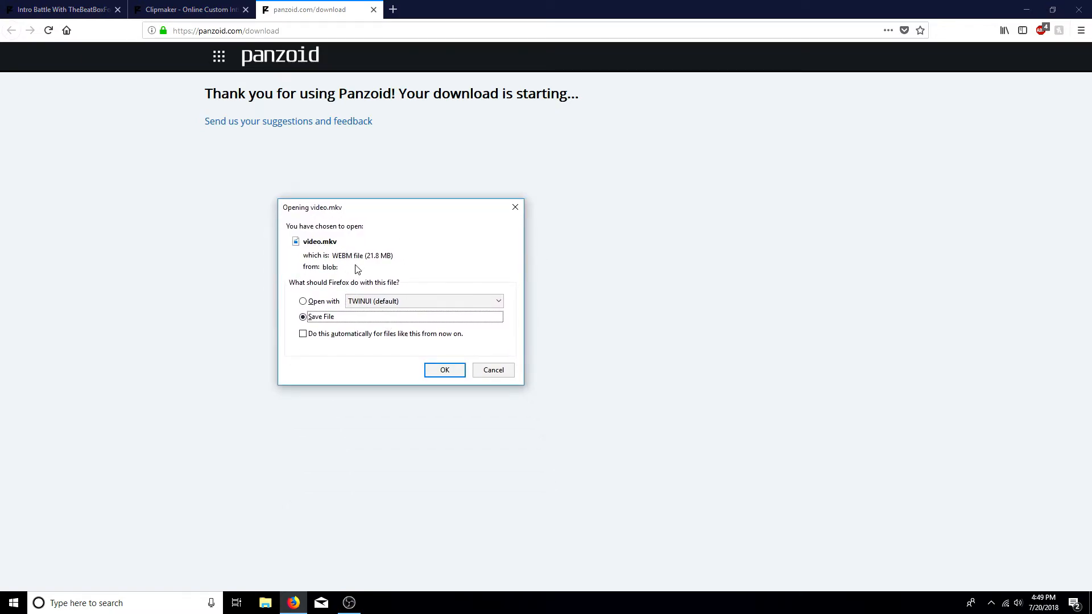
pyautogui.click(445, 370)
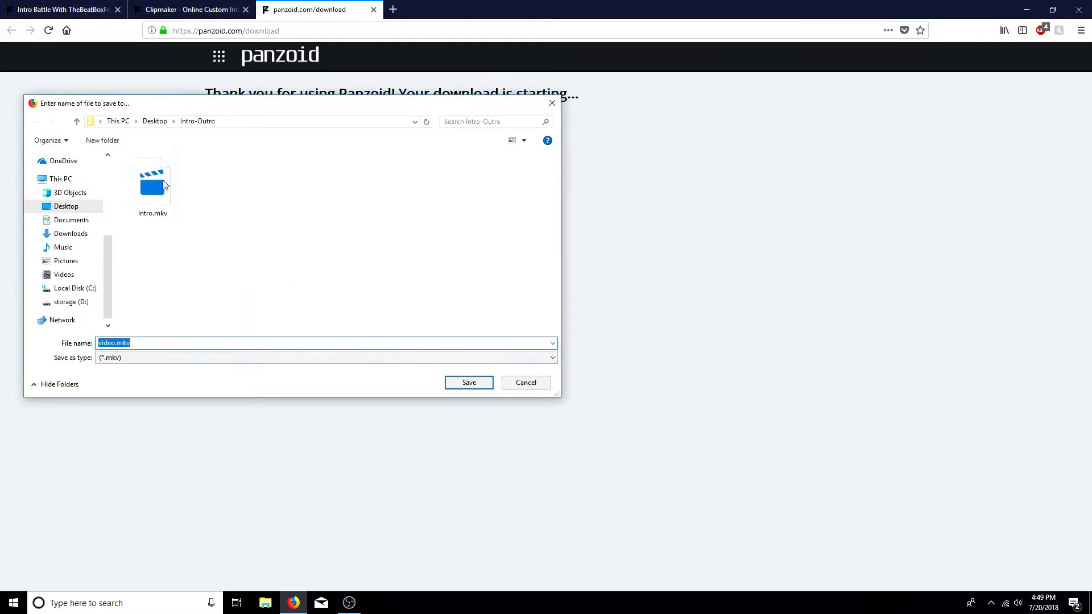
pyautogui.click(154, 122)
pyautogui.click(469, 382)
pyautogui.moveTo(897, 4); pyautogui.dragTo(632, 39)
pyautogui.click(768, 38)
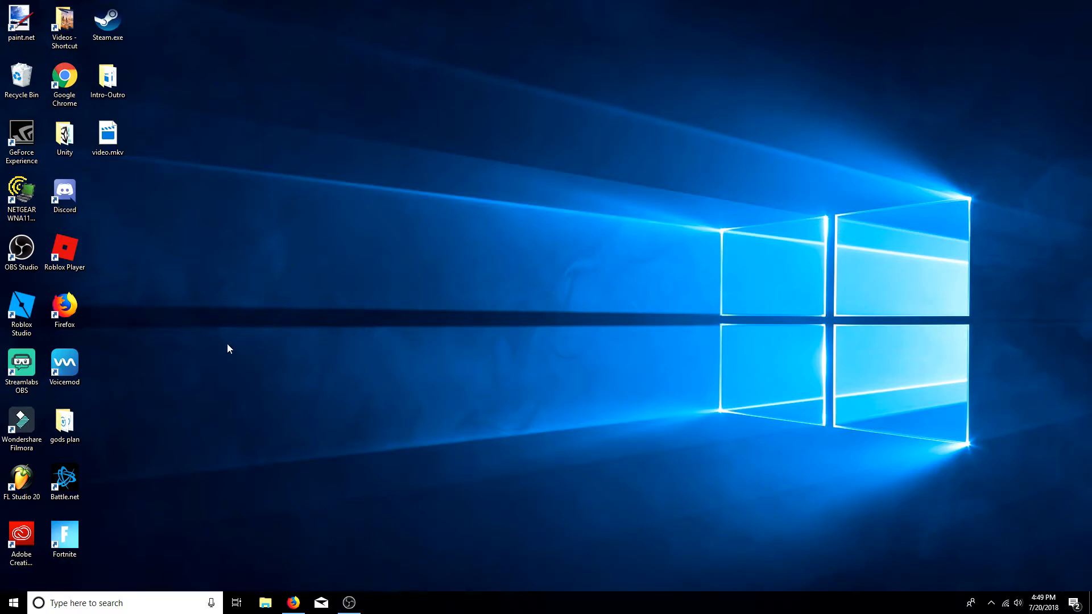
pyautogui.click(293, 603)
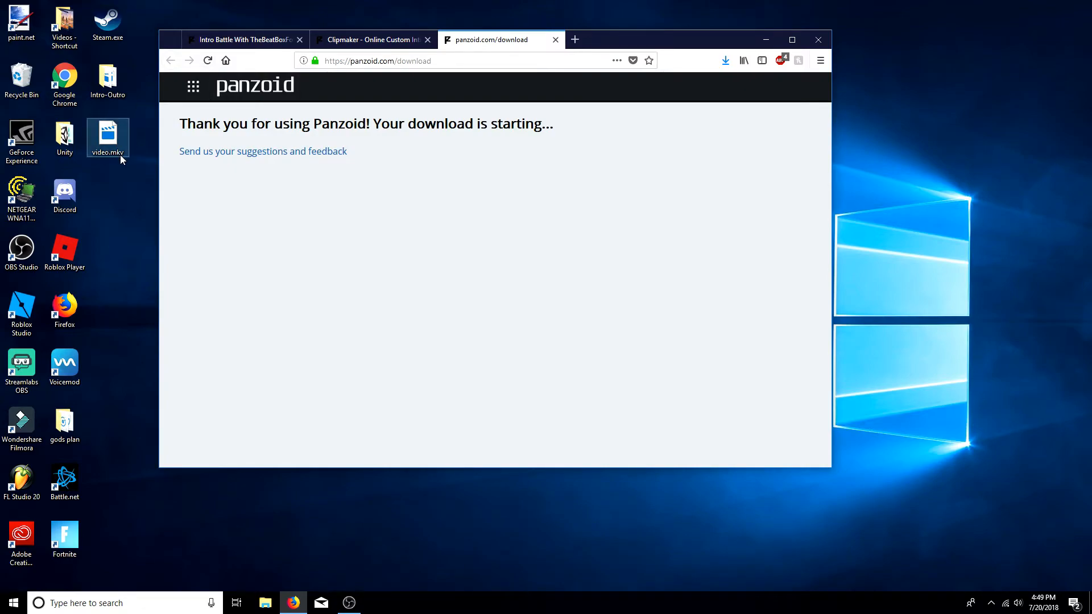
pyautogui.click(378, 41)
pyautogui.click(477, 40)
pyautogui.click(364, 40)
pyautogui.click(259, 40)
pyautogui.click(373, 41)
pyautogui.click(495, 42)
pyautogui.click(373, 40)
pyautogui.click(280, 39)
pyautogui.click(765, 40)
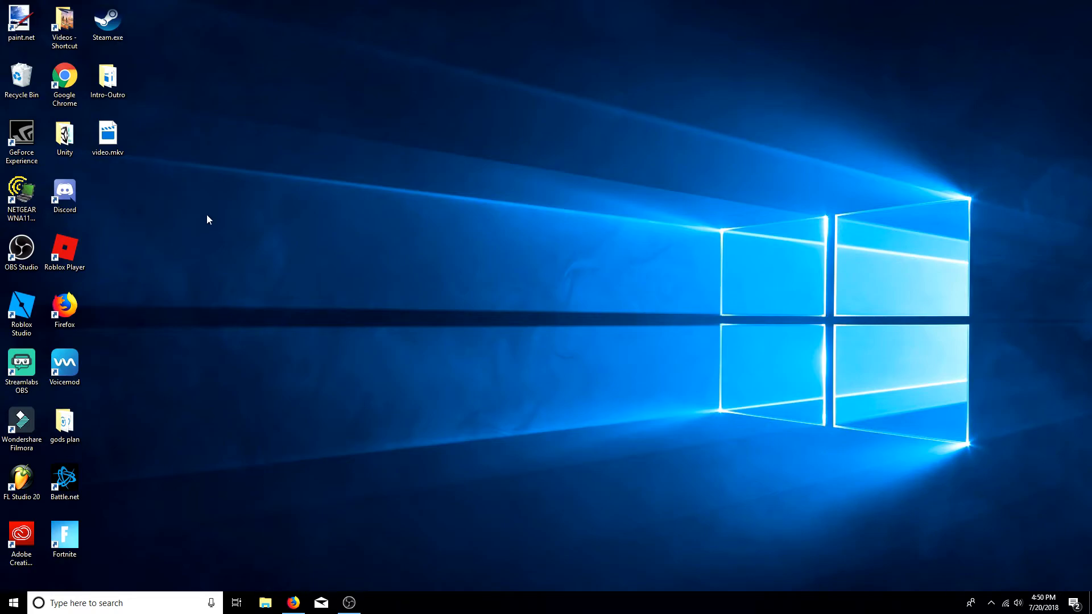
pyautogui.click(110, 135)
pyautogui.click(166, 142)
pyautogui.click(293, 602)
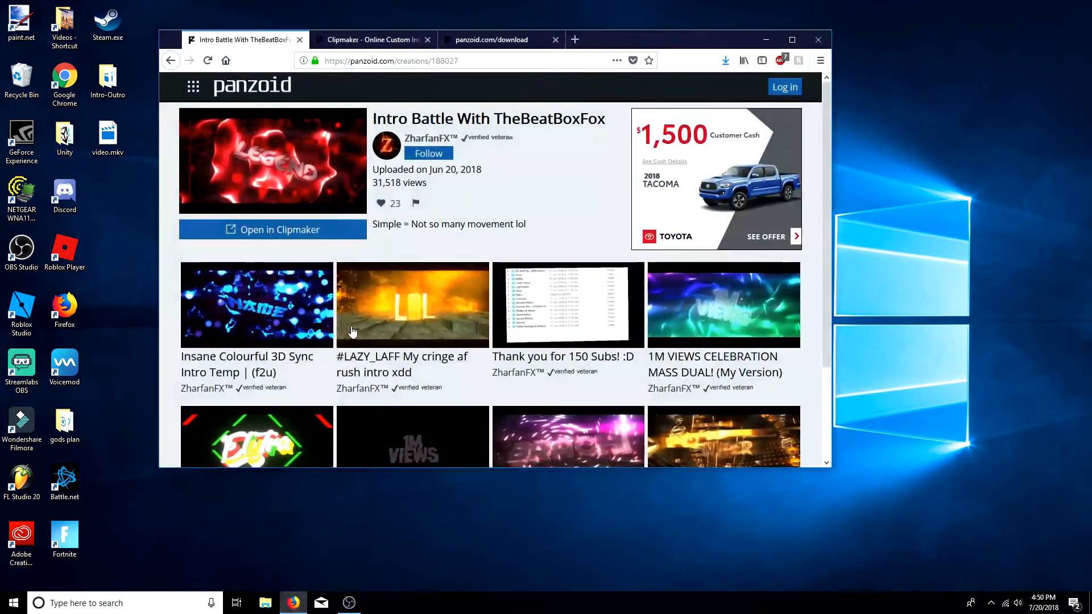
pyautogui.click(766, 39)
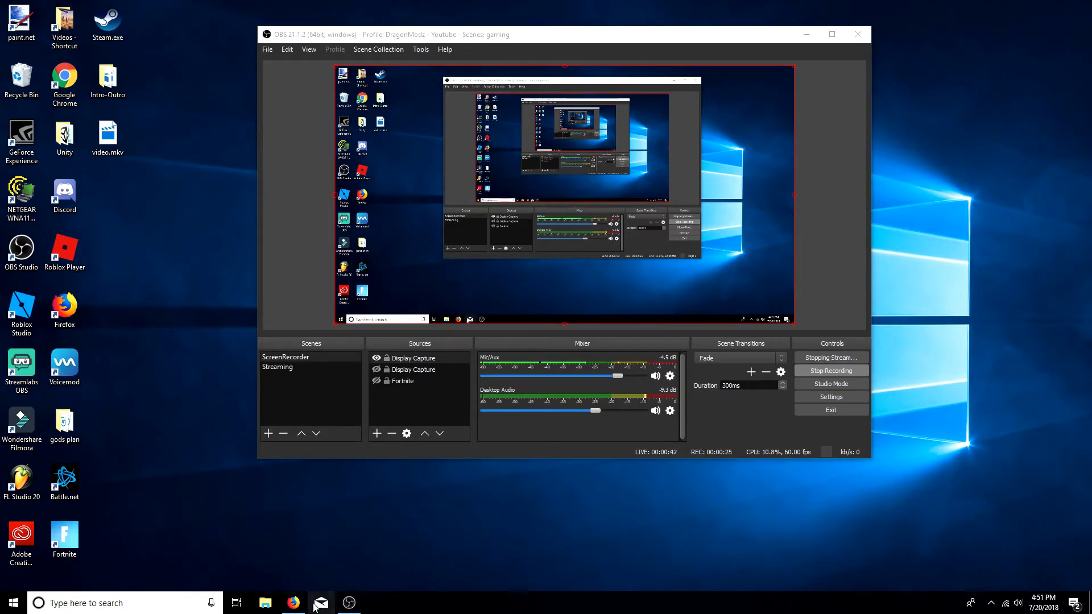
pyautogui.click(293, 603)
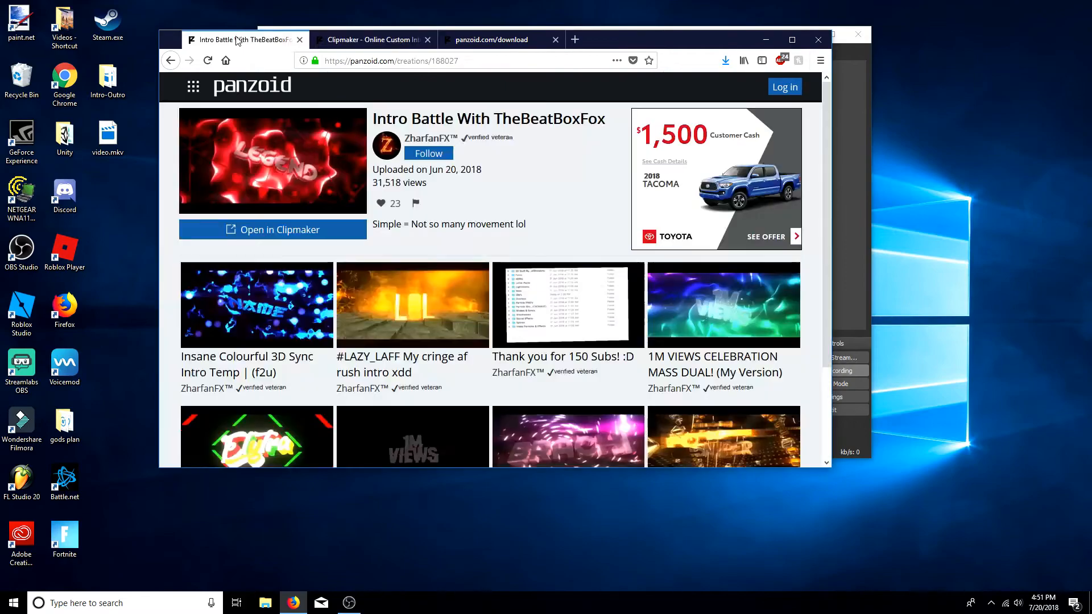
pyautogui.click(403, 39)
pyautogui.click(486, 34)
pyautogui.click(344, 39)
pyautogui.click(286, 39)
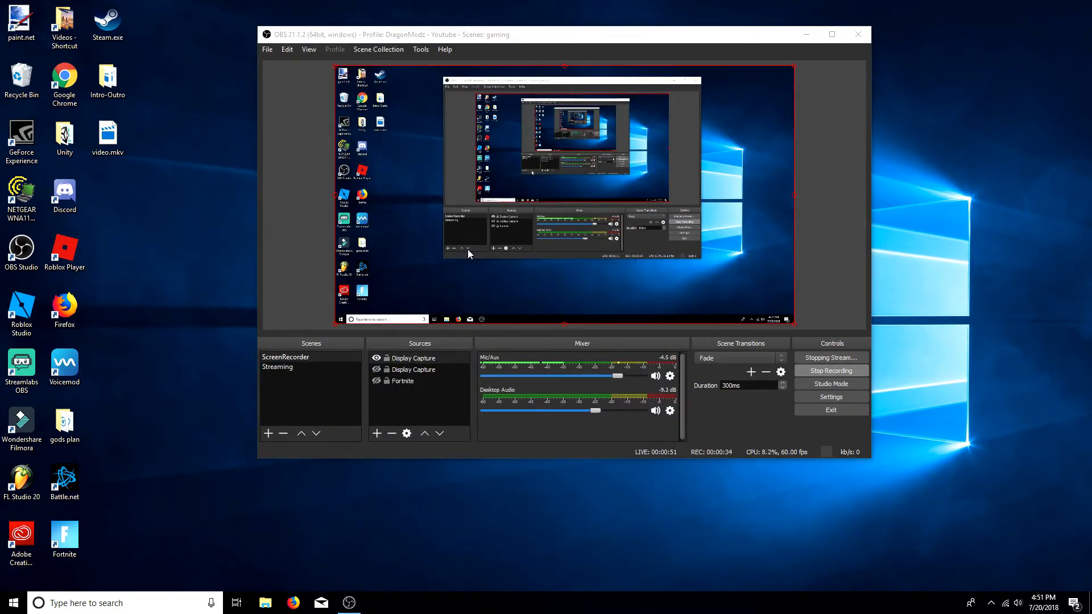